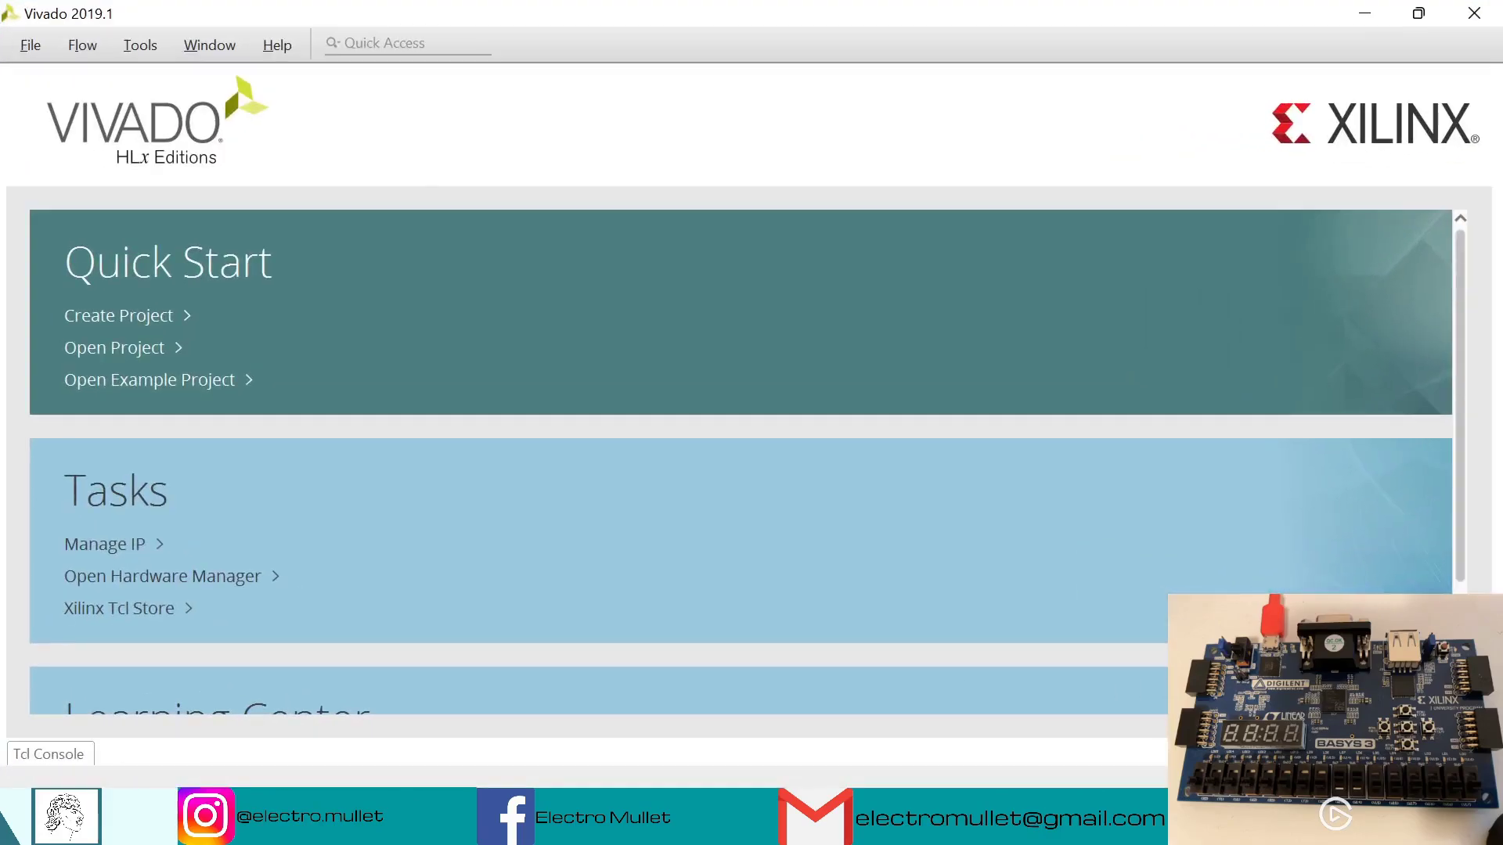
# Step: Start a new example project from the Wavegen (HDL) template
pyautogui.click(183, 391)
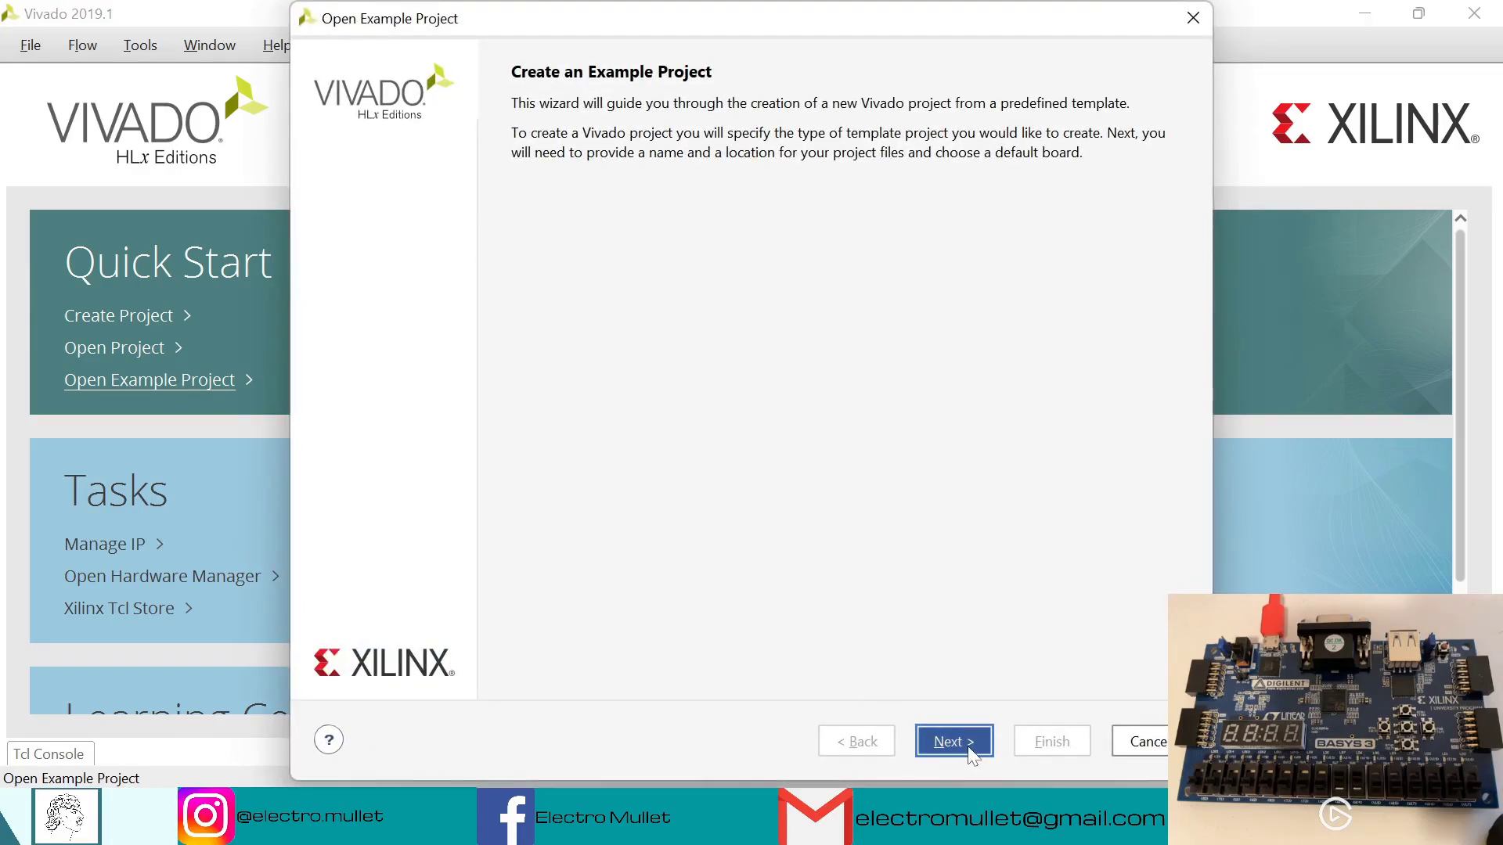
pyautogui.click(954, 741)
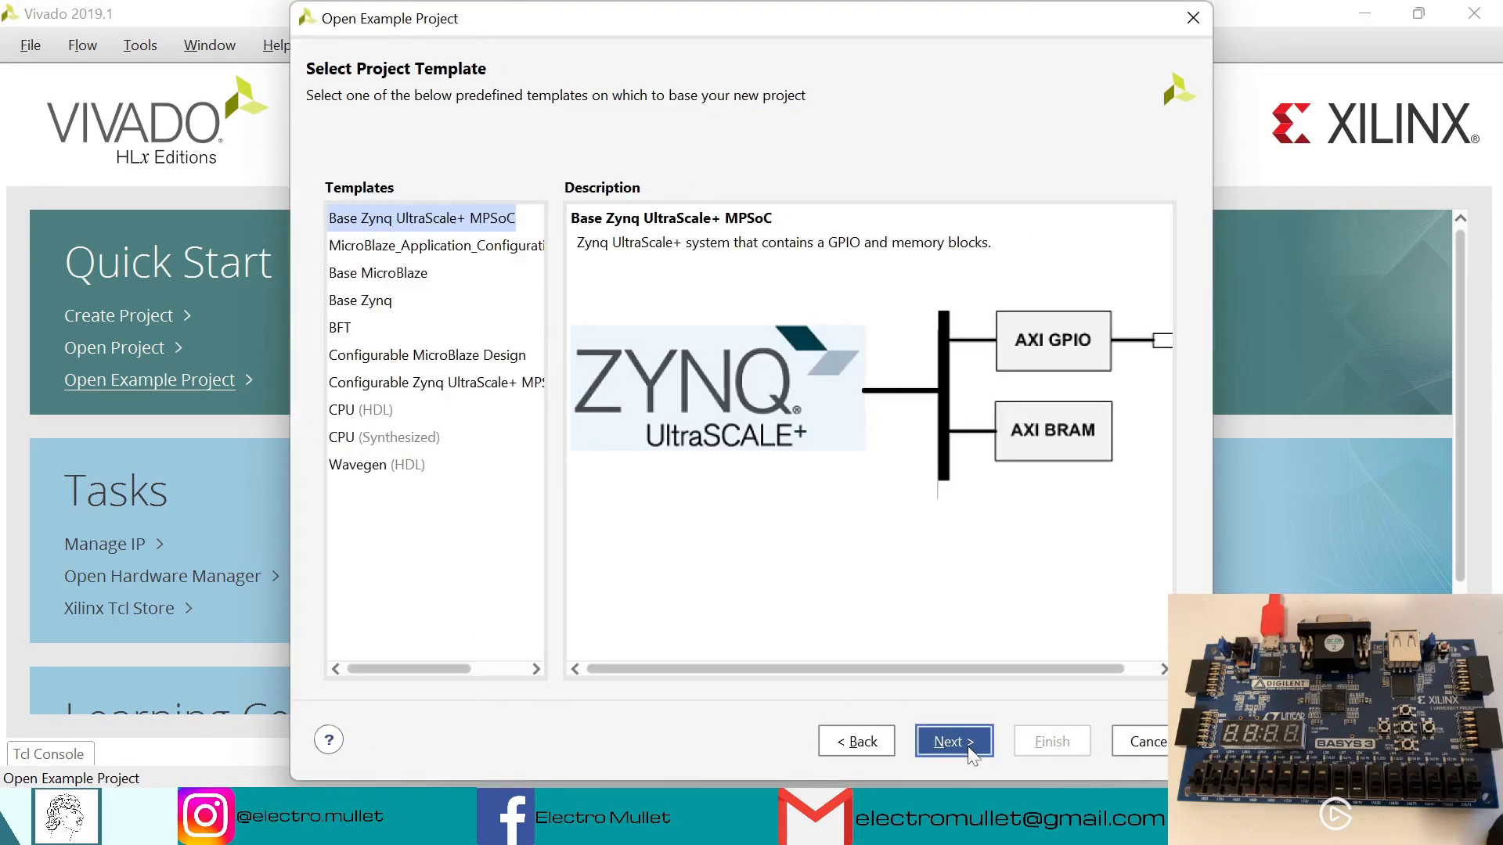
pyautogui.click(396, 468)
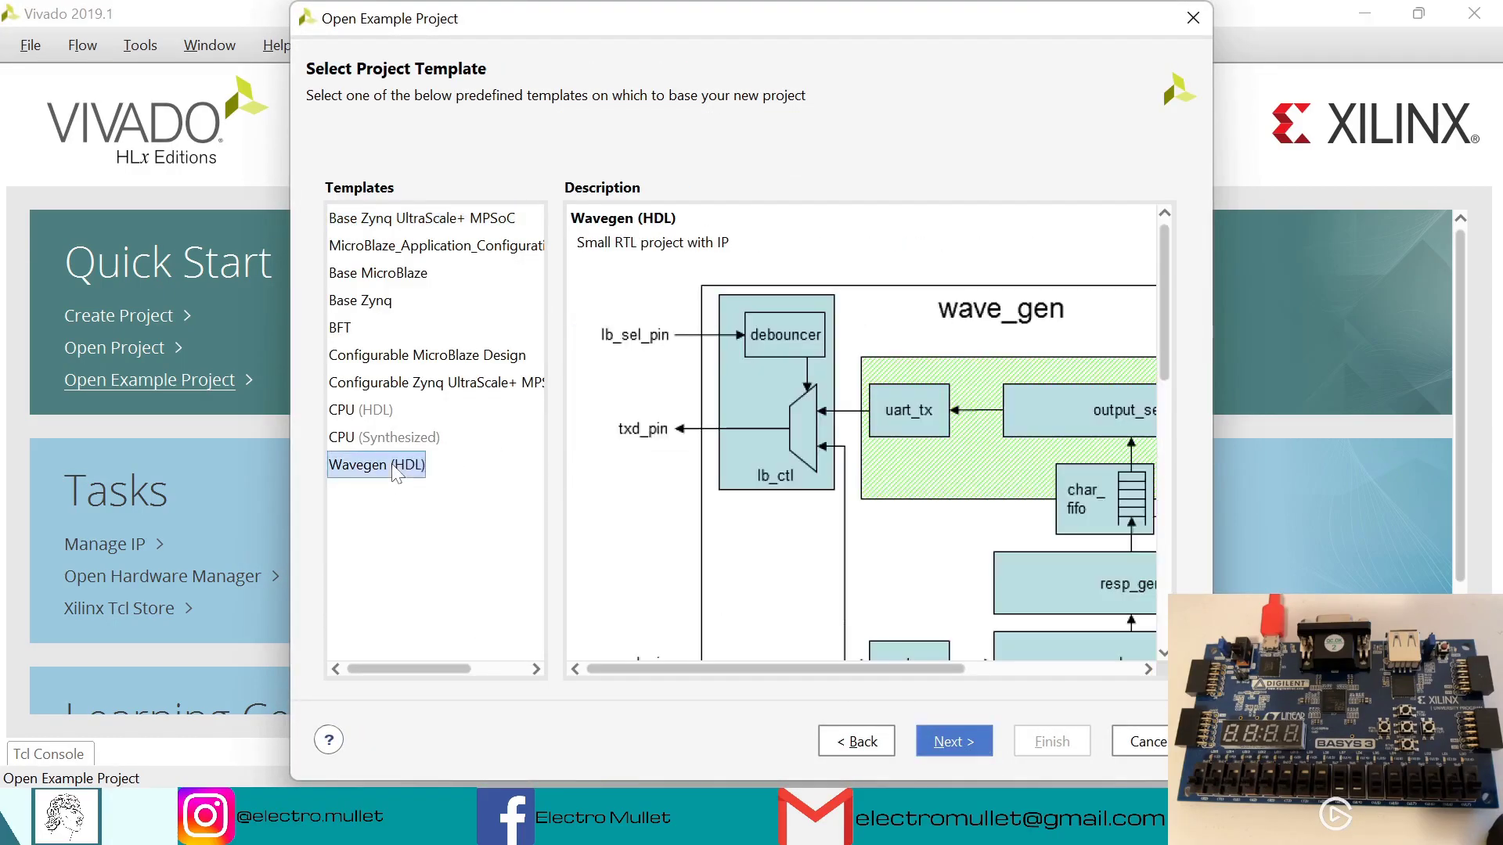
pyautogui.click(954, 741)
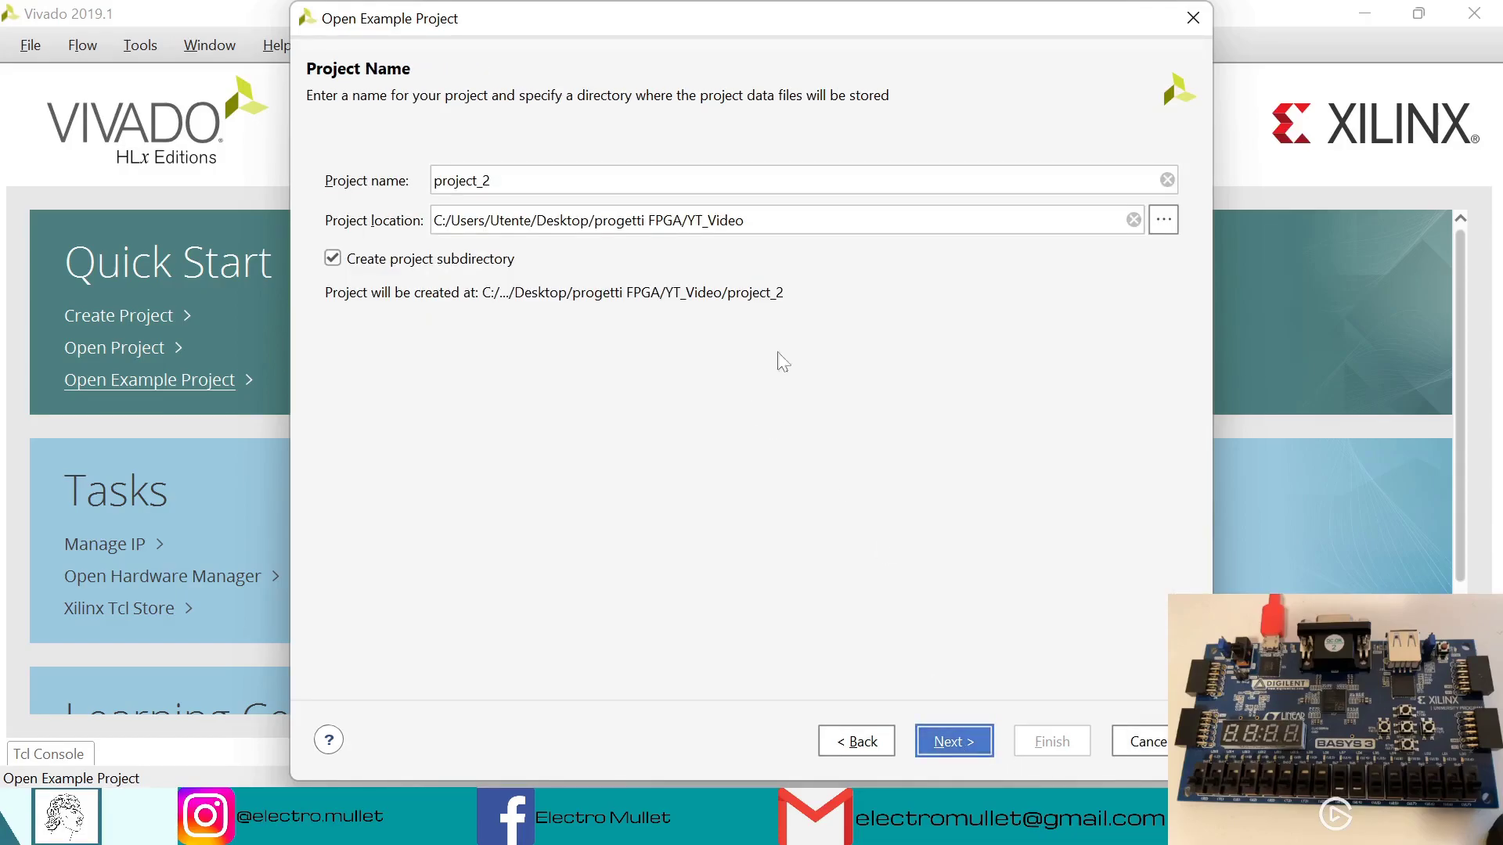
# Step: Name the project WAVE_GEN and keep the default part xc7k70tfbg676-1
pyautogui.click(799, 179)
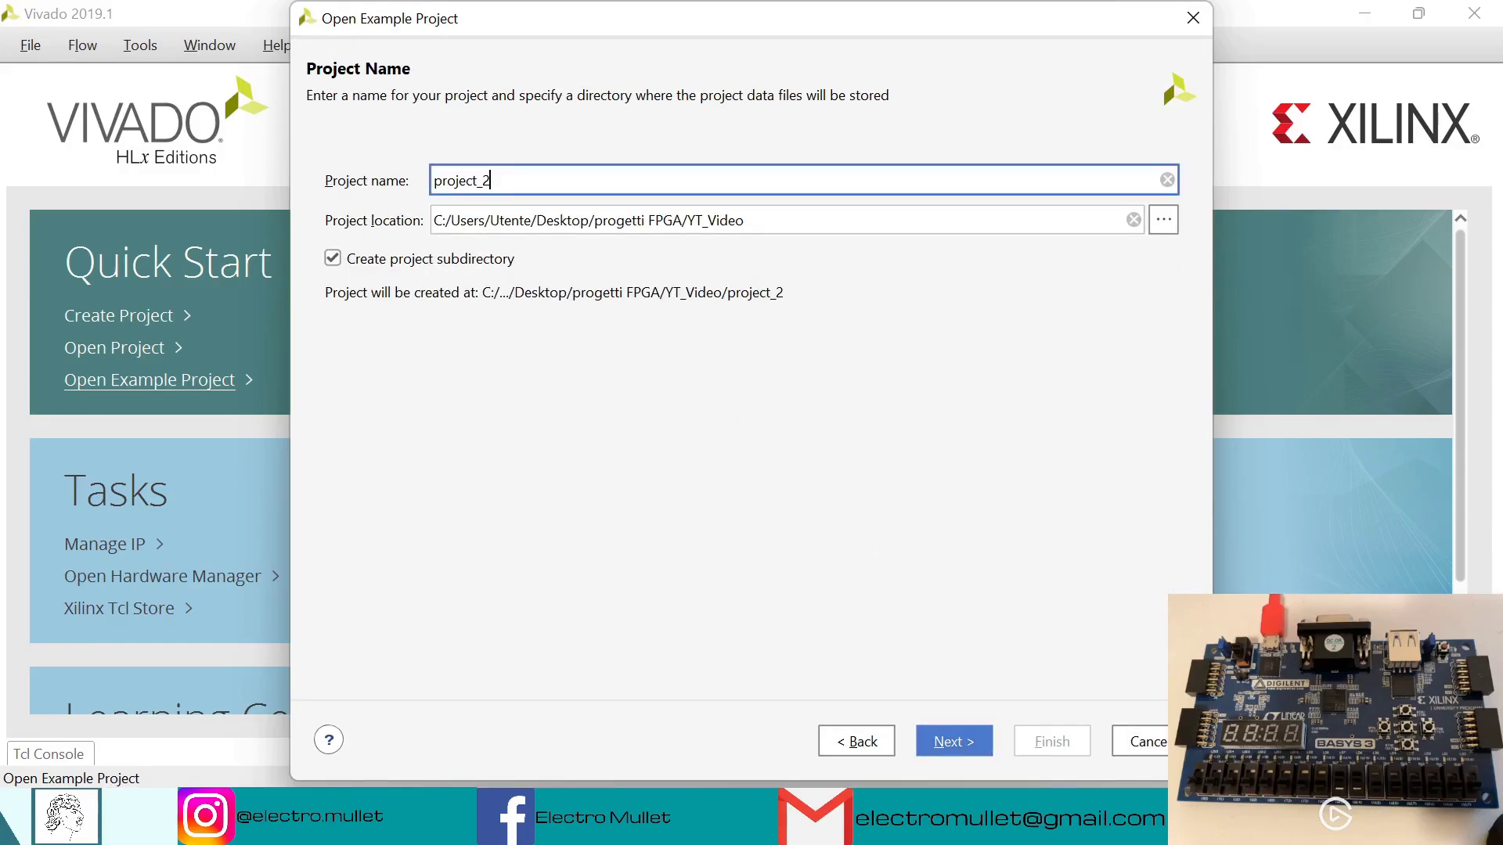
pyautogui.press('BackSpace')
pyautogui.press('BackSpace')
pyautogui.press('BackSpace')
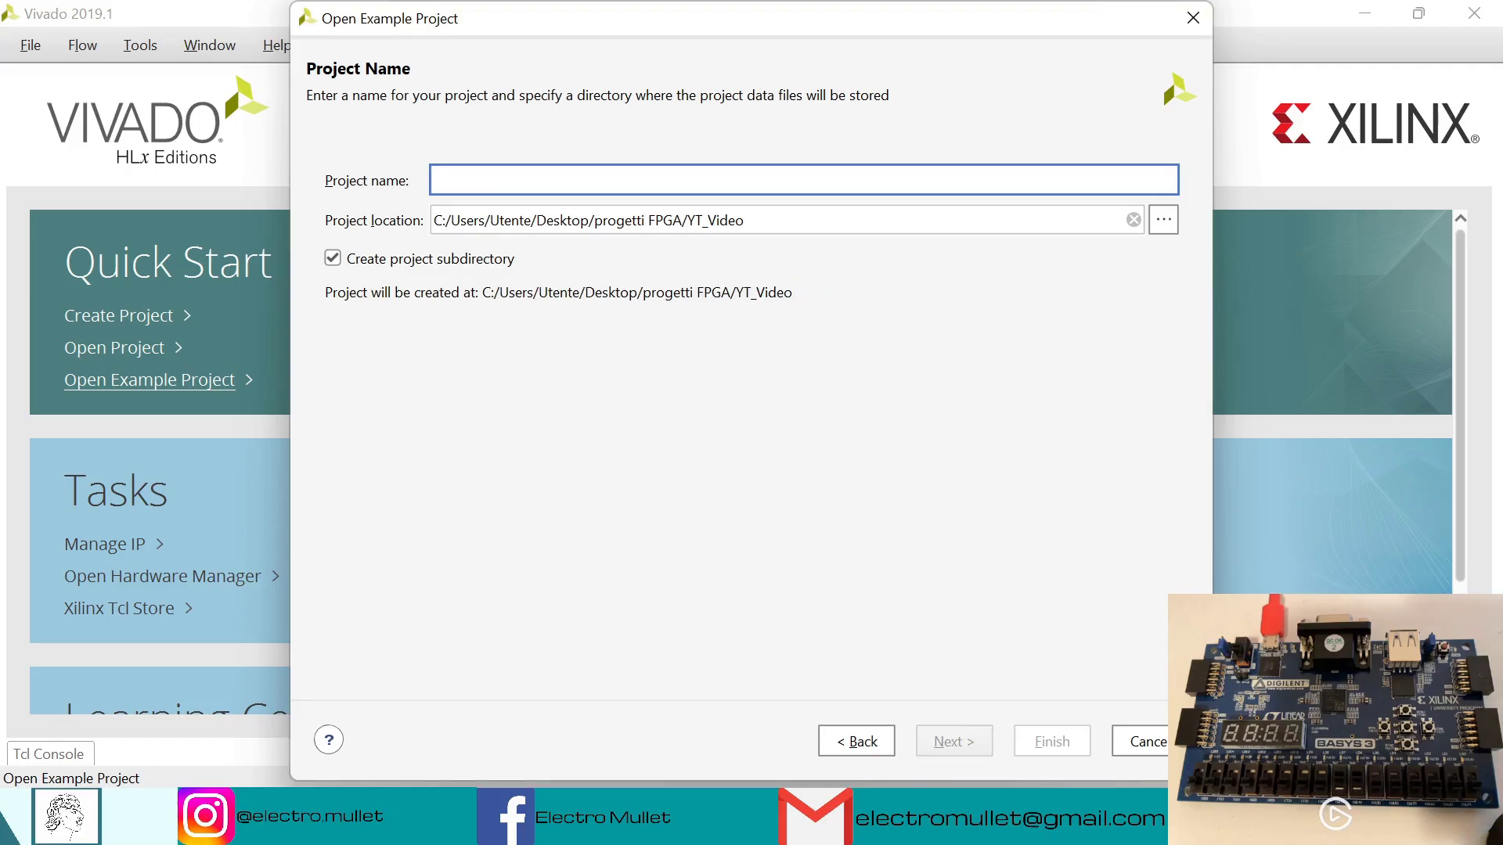
pyautogui.write('WAVE')
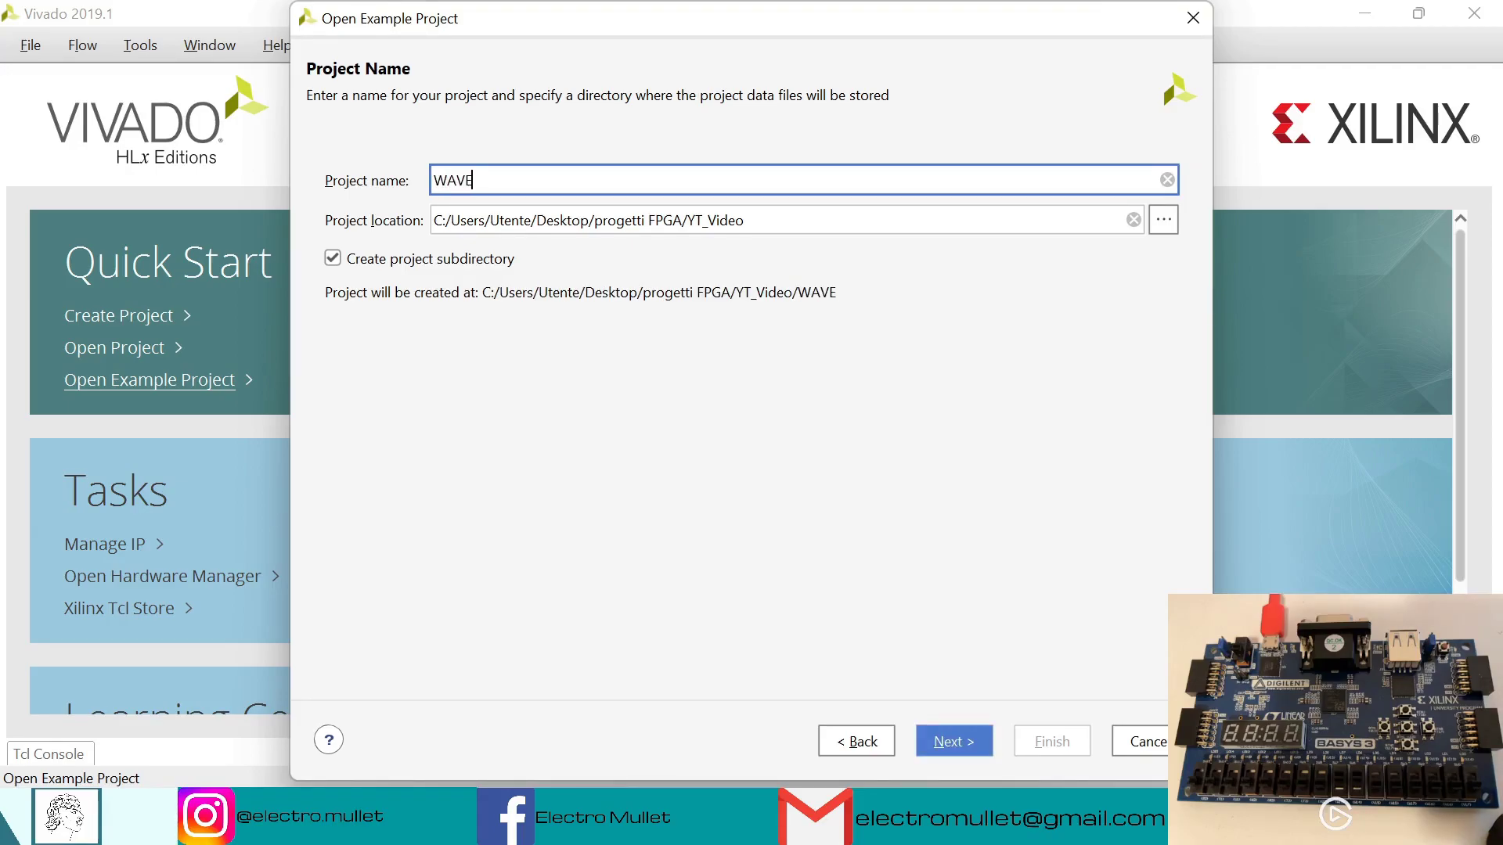
pyautogui.write('_GEN')
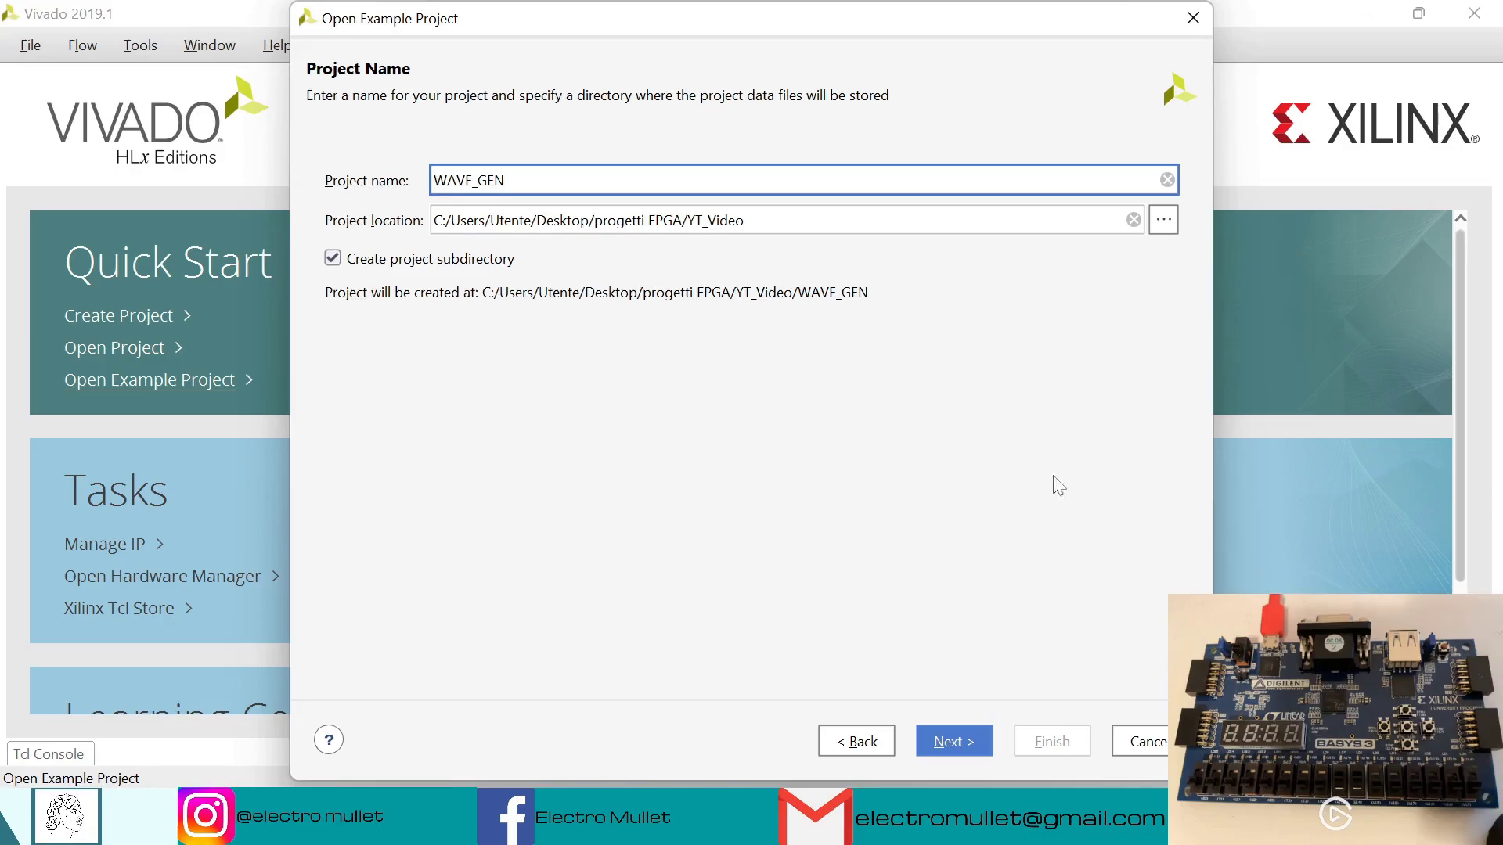
pyautogui.click(953, 741)
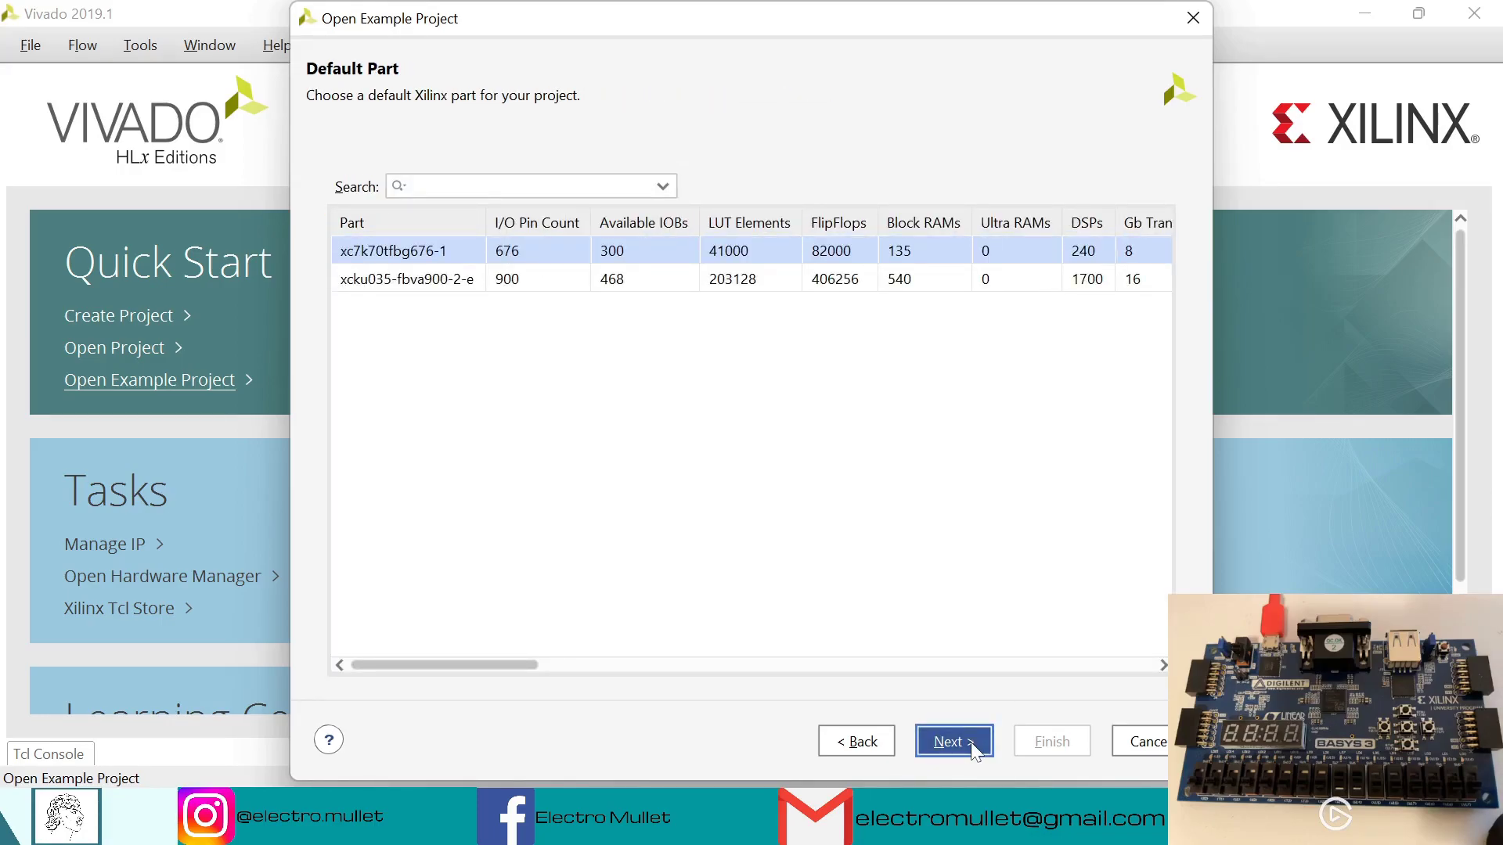
pyautogui.click(953, 741)
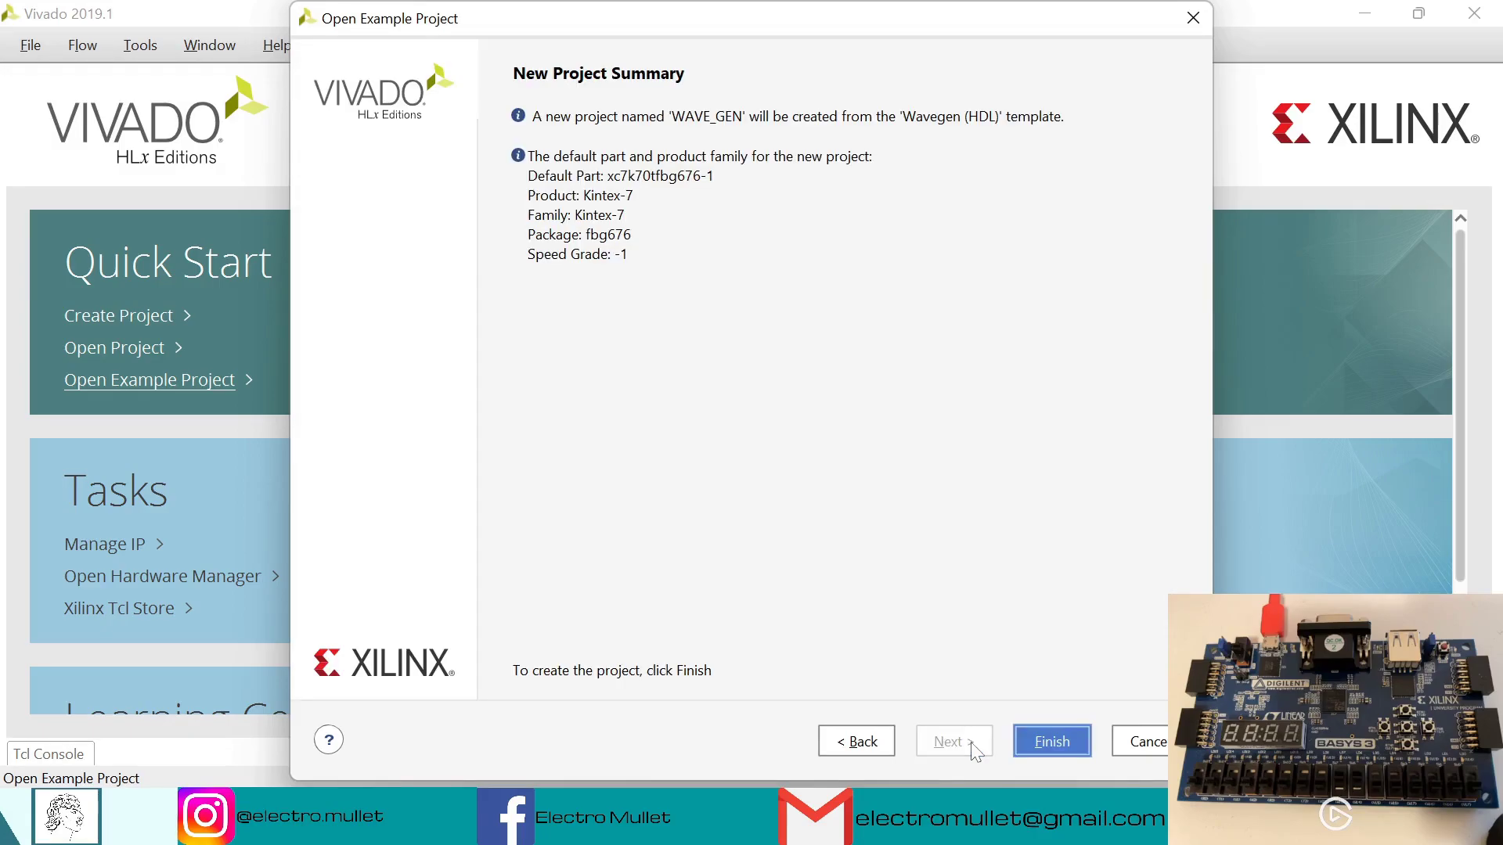
# Step: Finish the wizard from the summary page so the WAVE_GEN project is generated
pyautogui.click(1052, 741)
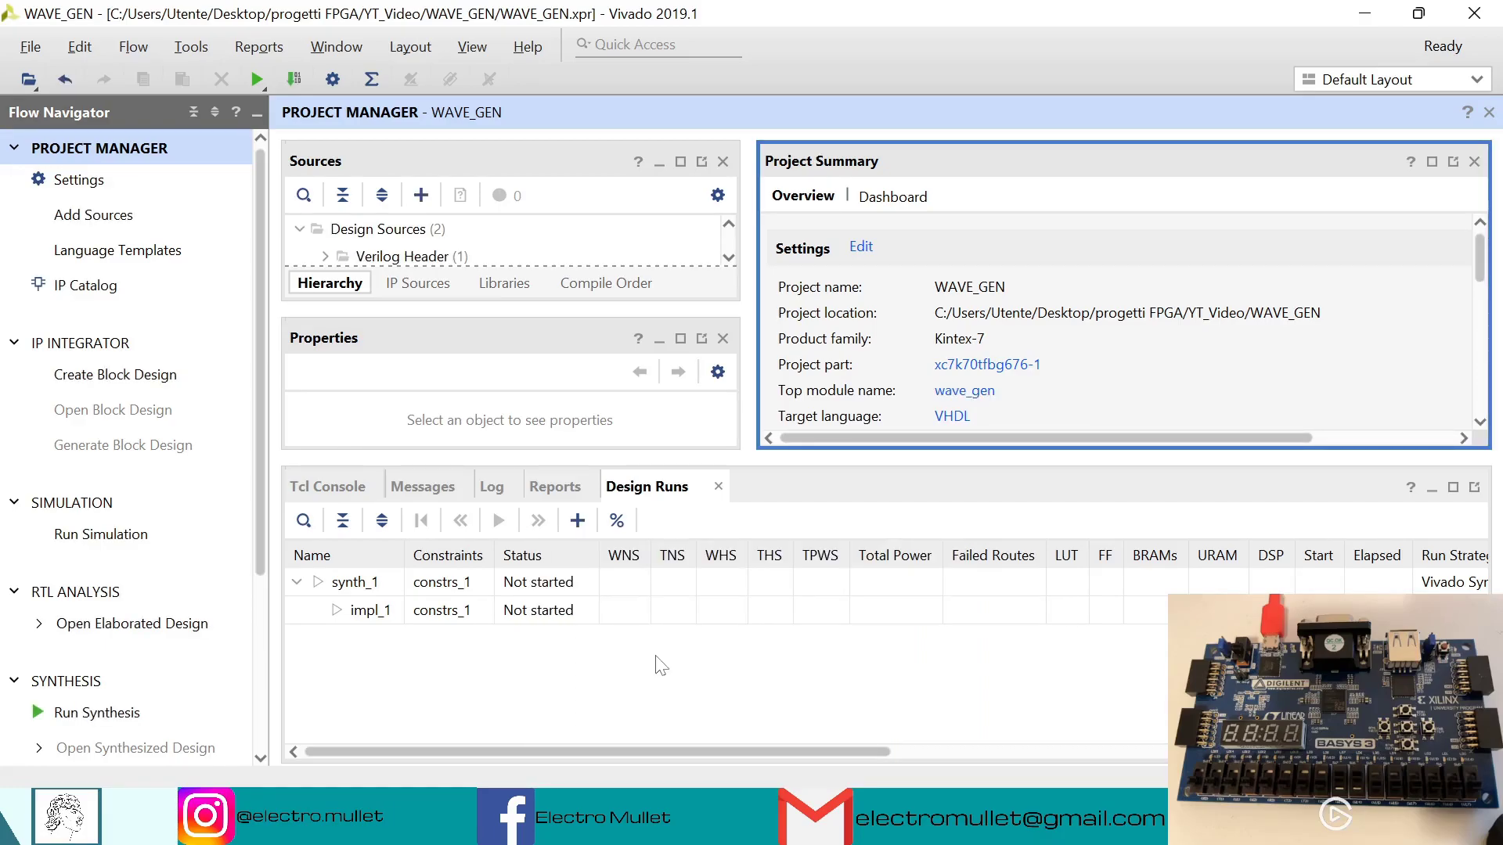
# Step: Start a Create Runs wizard for implementation runs and reach its configuration page
pyautogui.click(134, 47)
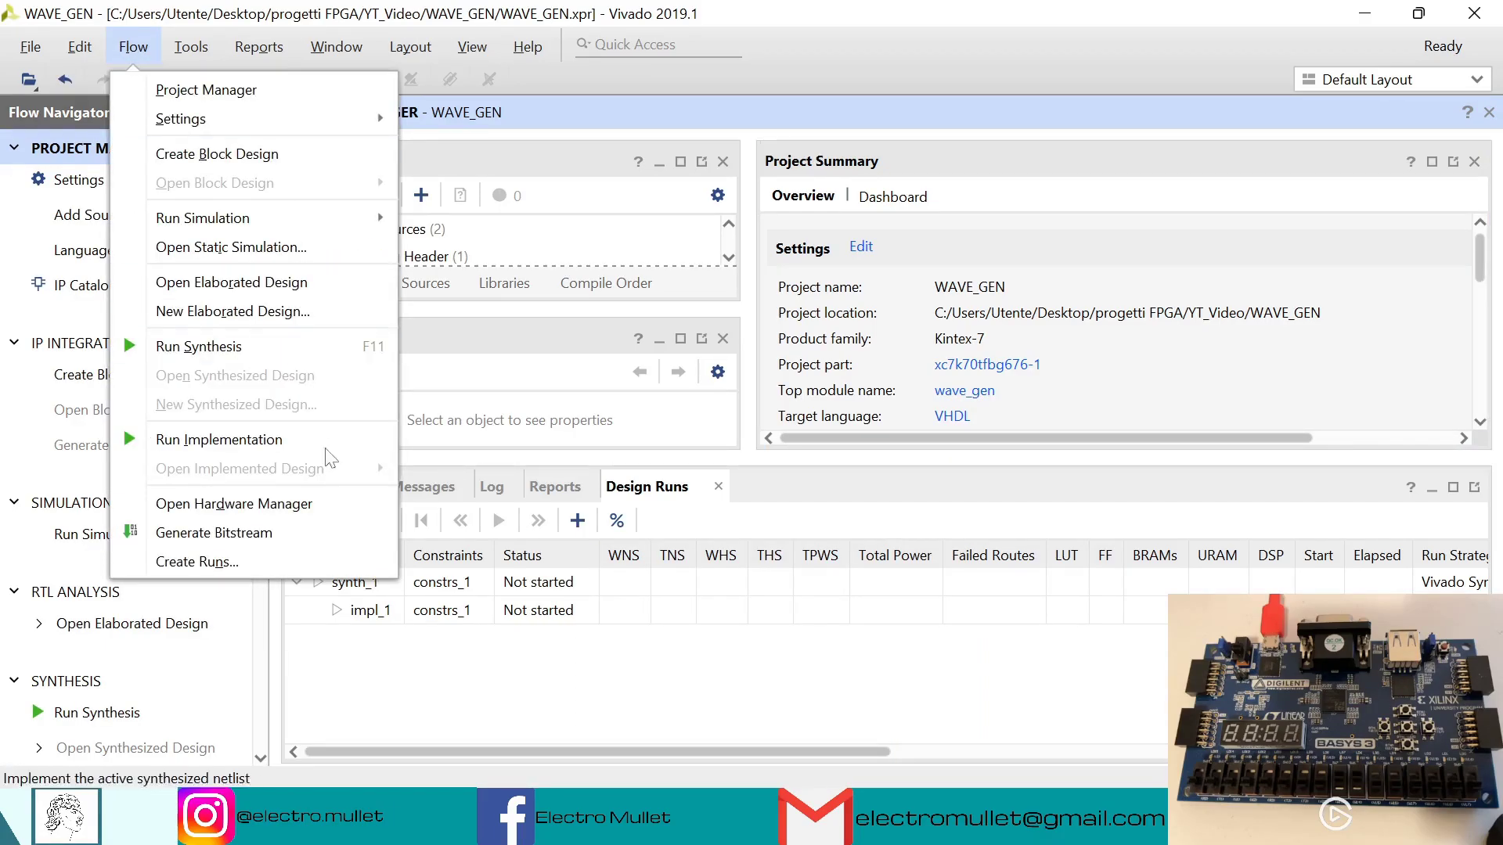
pyautogui.click(291, 551)
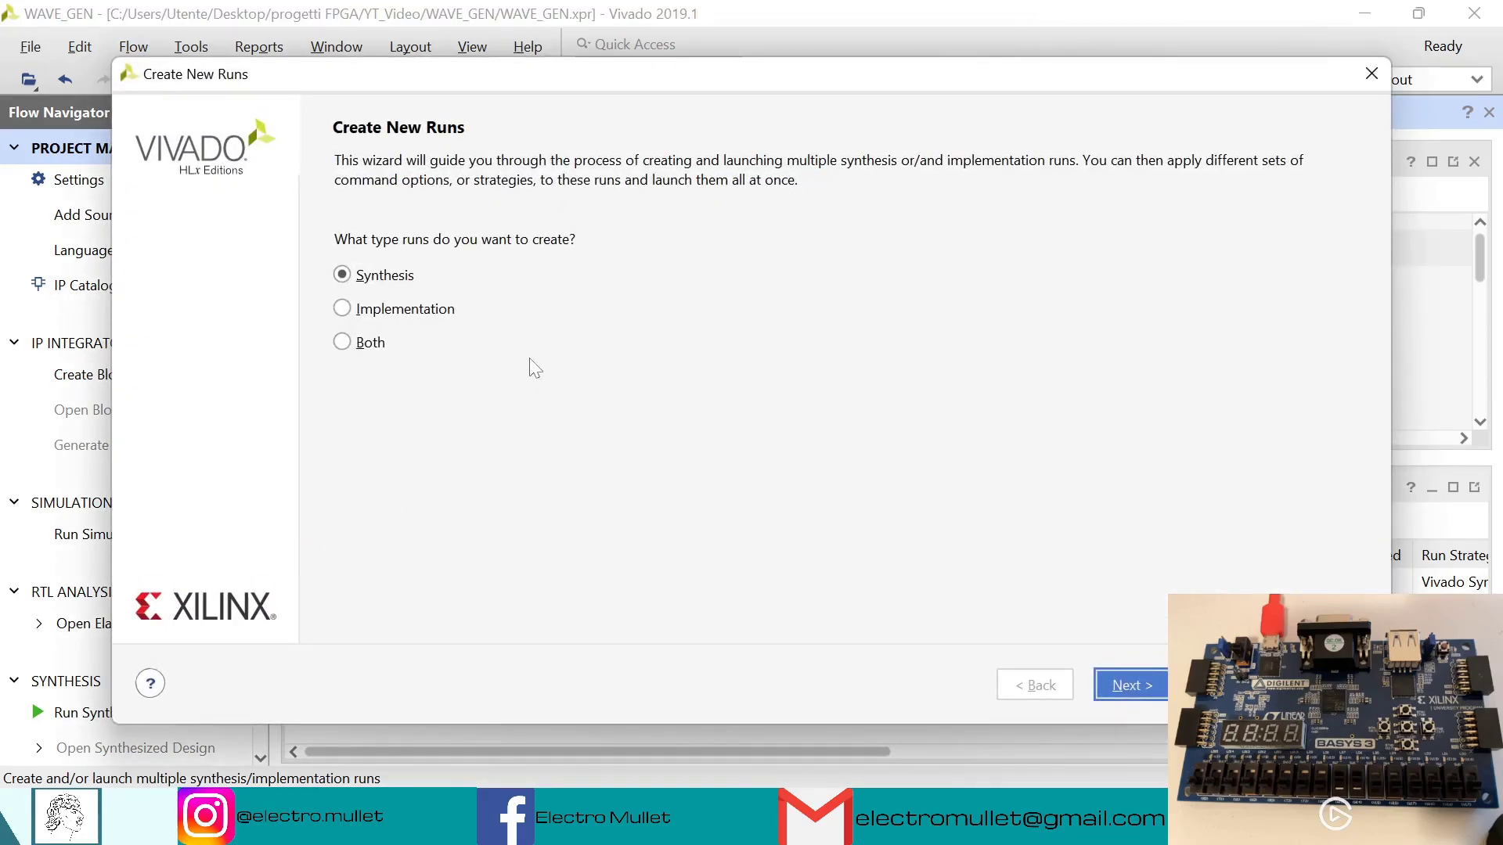
pyautogui.click(420, 311)
pyautogui.click(1130, 684)
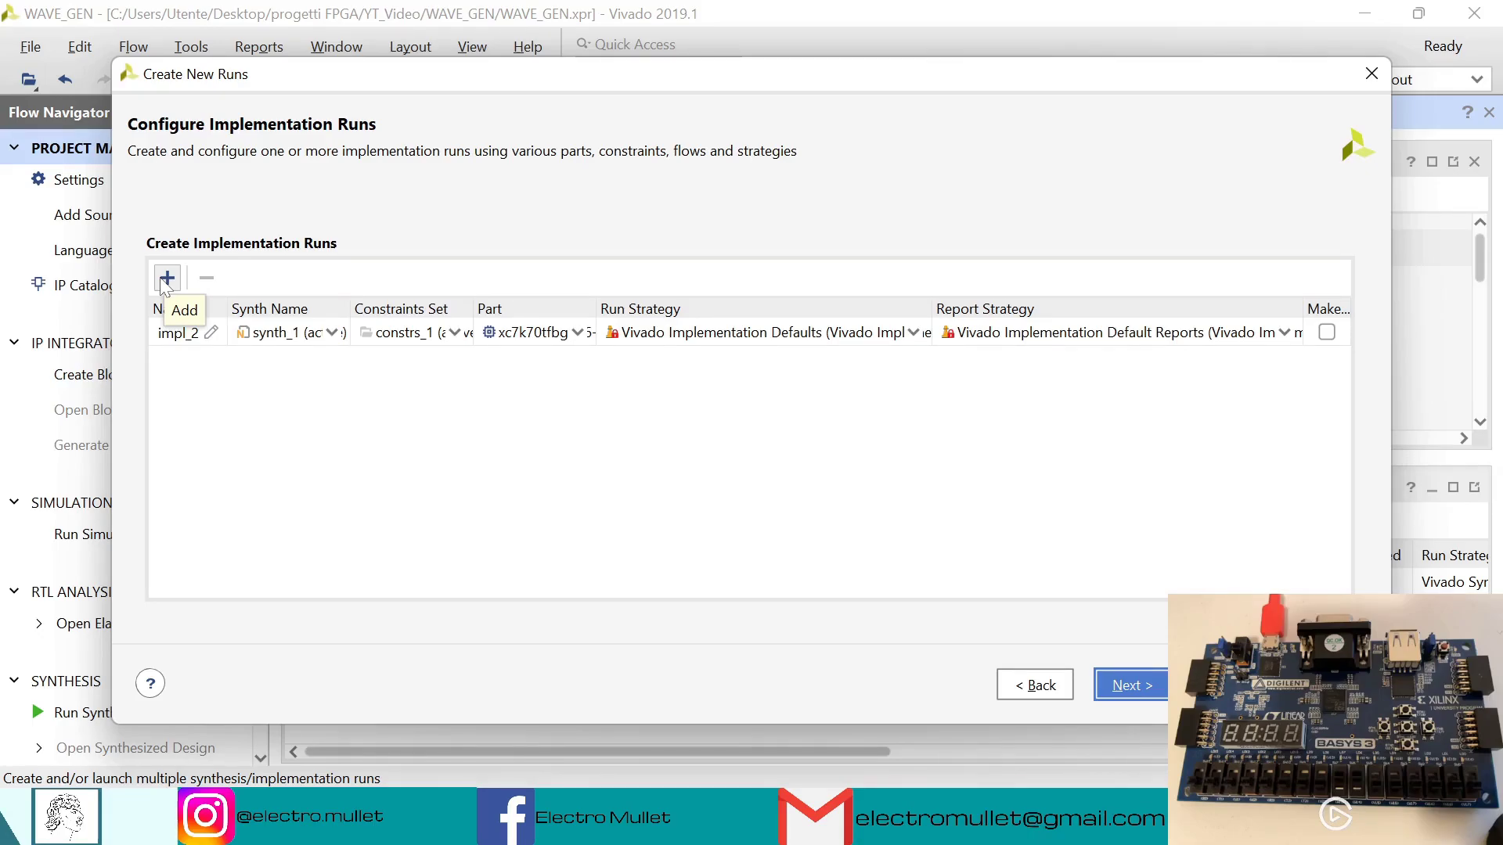
# Step: Add implementation runs impl_3, impl_4 and impl_5 to the run table
pyautogui.click(167, 279)
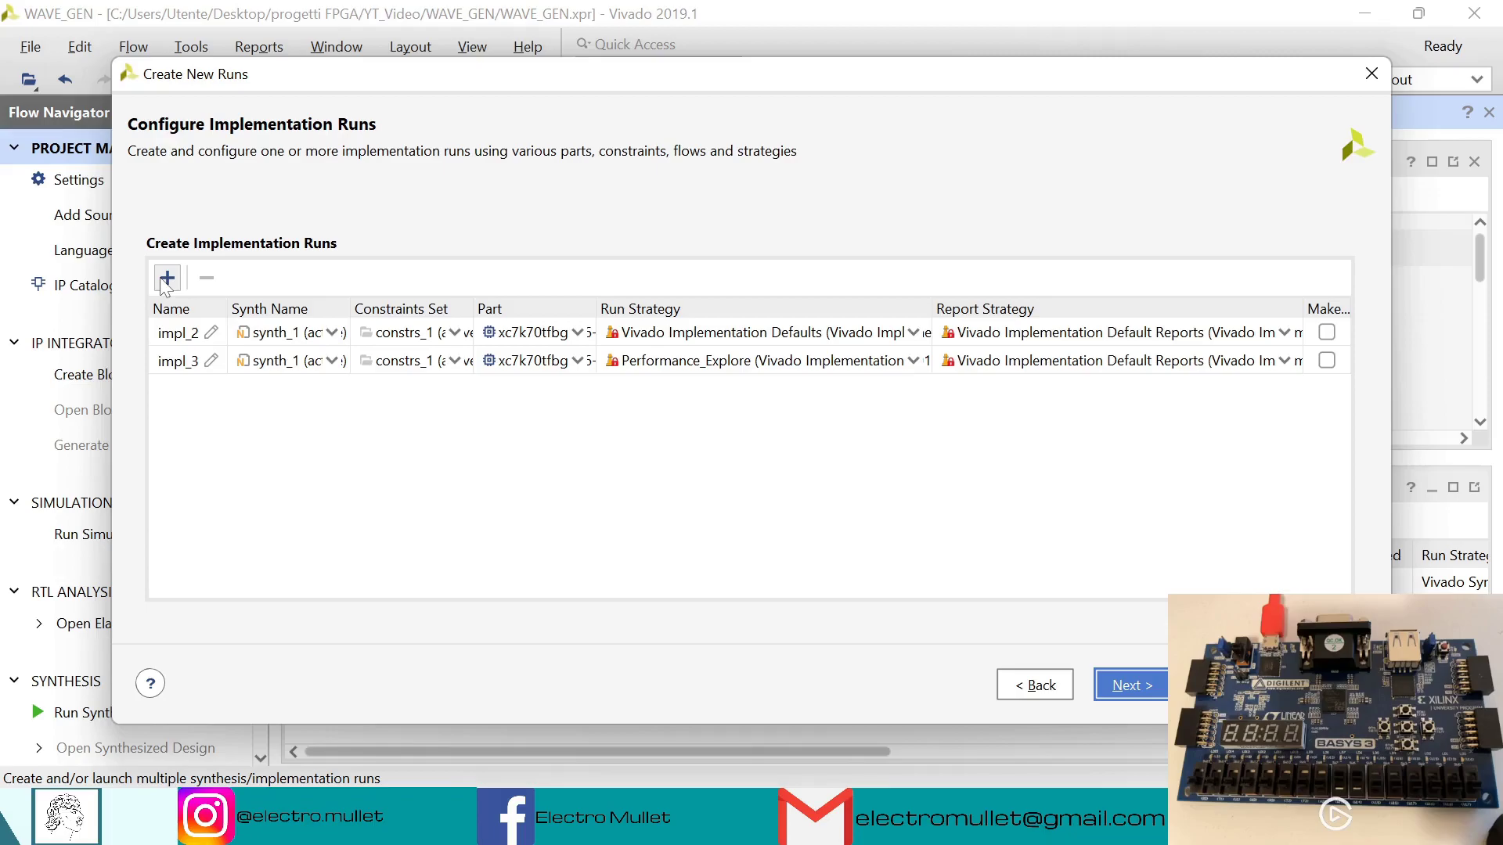
pyautogui.click(167, 279)
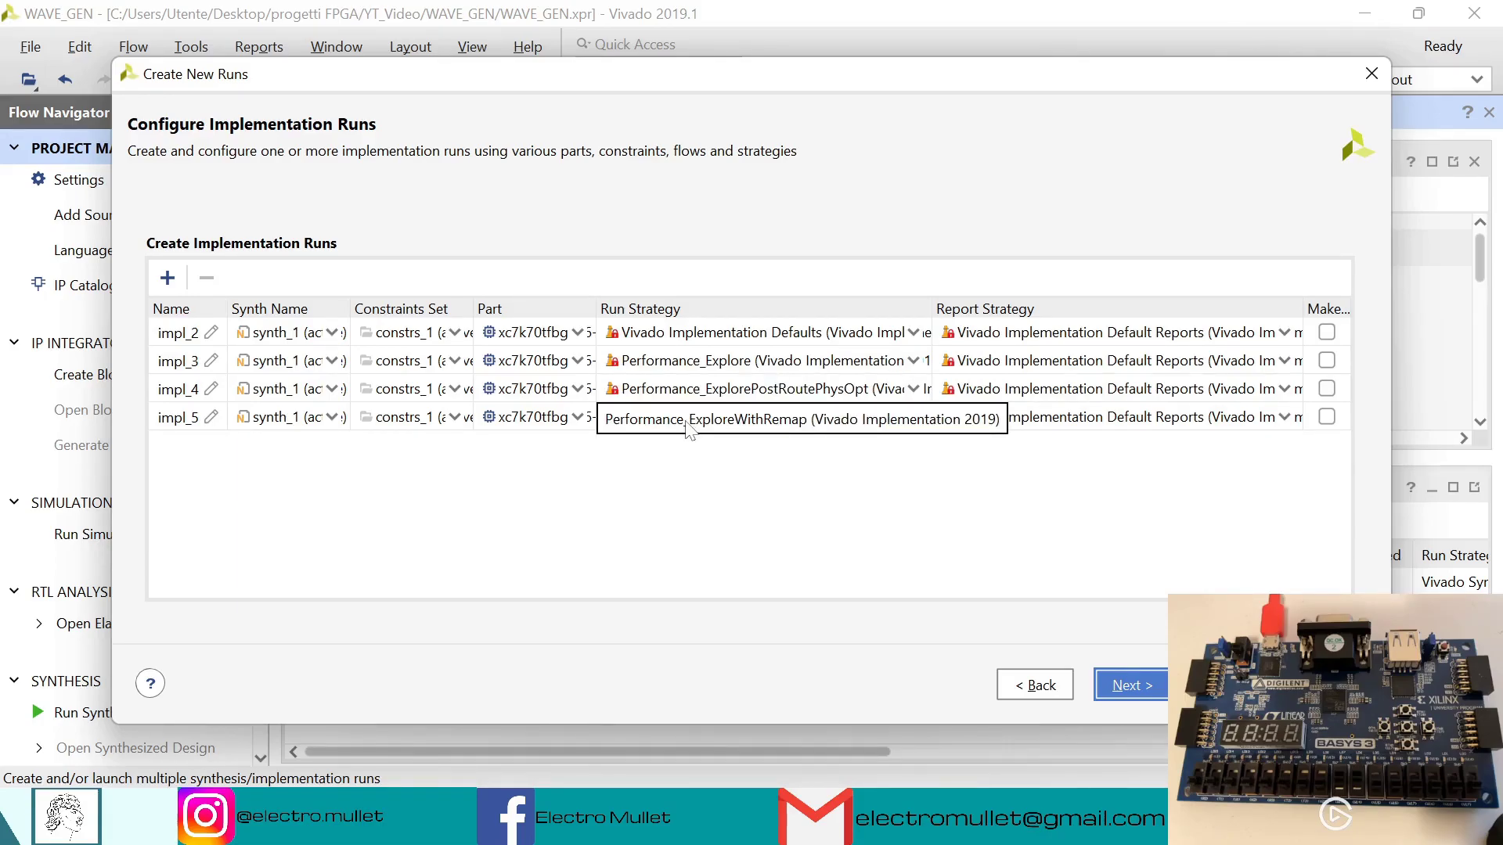
# Step: Pick Performance_NetDelay_high for impl_4 and Congestion_SSI_SpreadLogic_high for impl_5 as run strategies
pyautogui.click(737, 389)
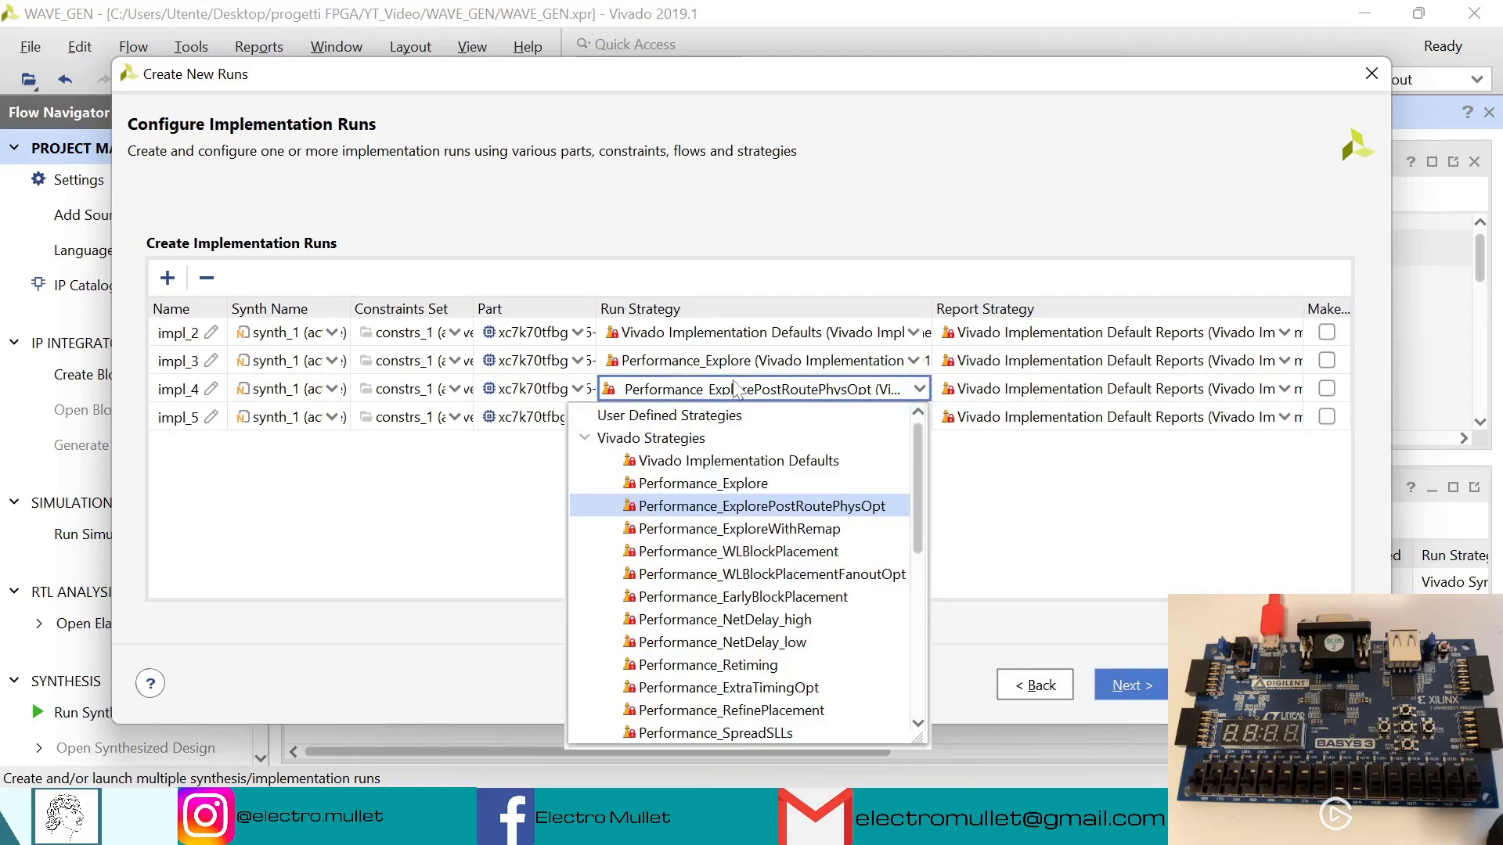
pyautogui.click(750, 622)
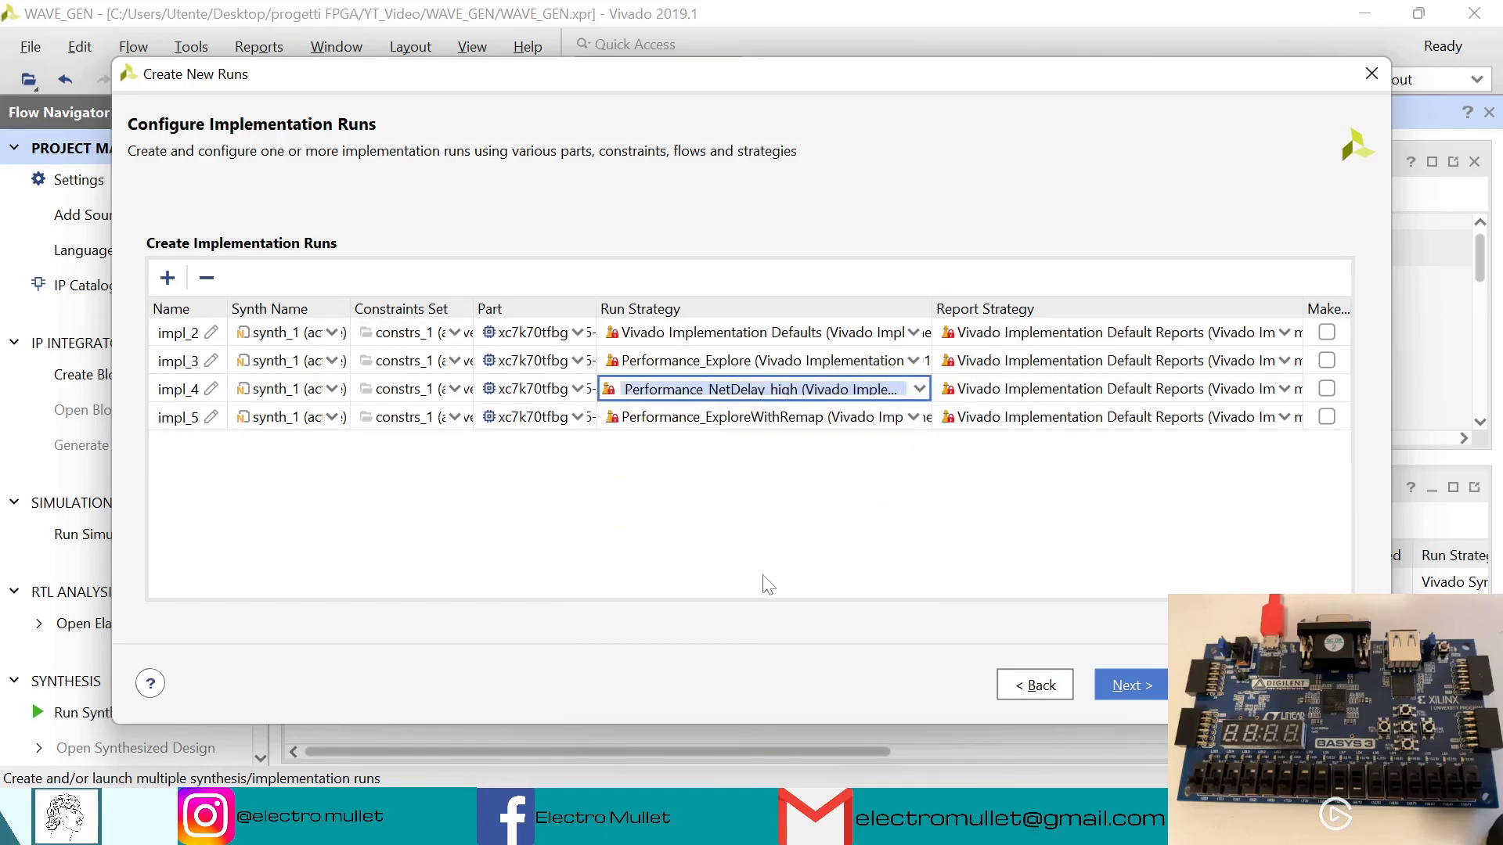
pyautogui.click(881, 418)
pyautogui.click(914, 417)
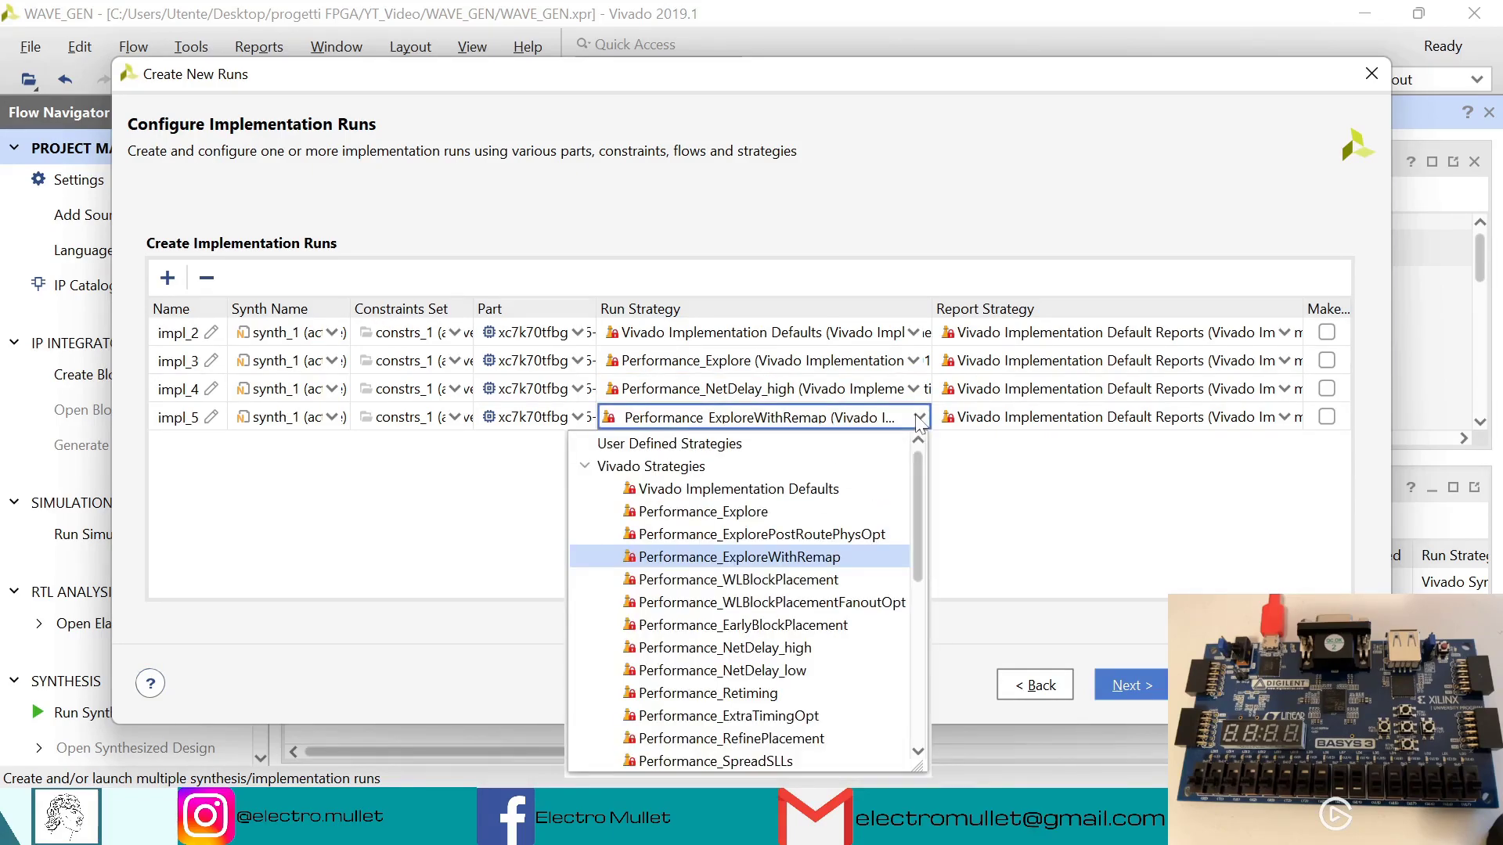
pyautogui.scroll(-2, 706, 717)
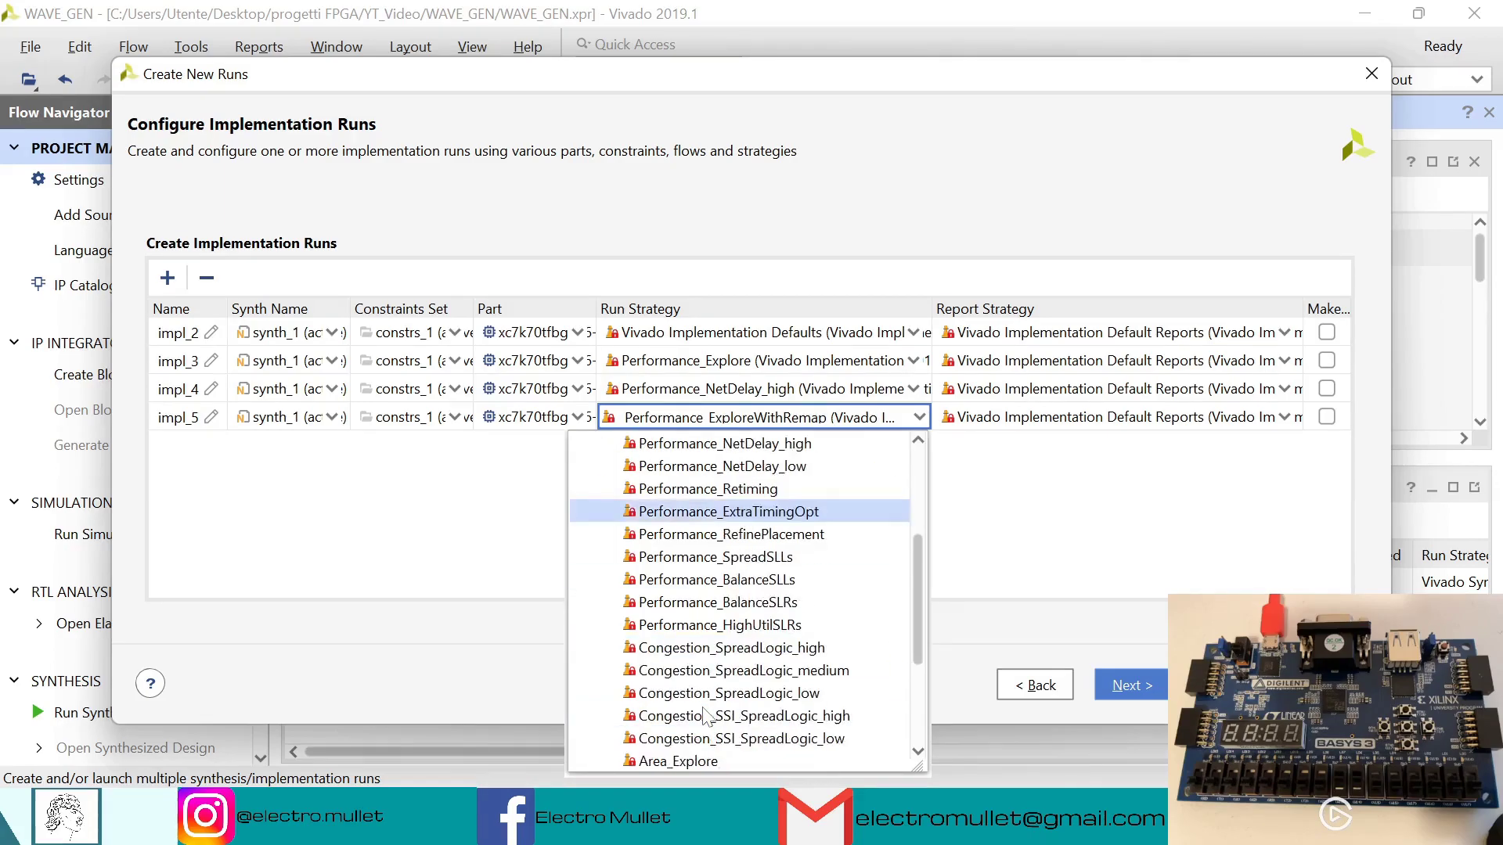
pyautogui.click(751, 716)
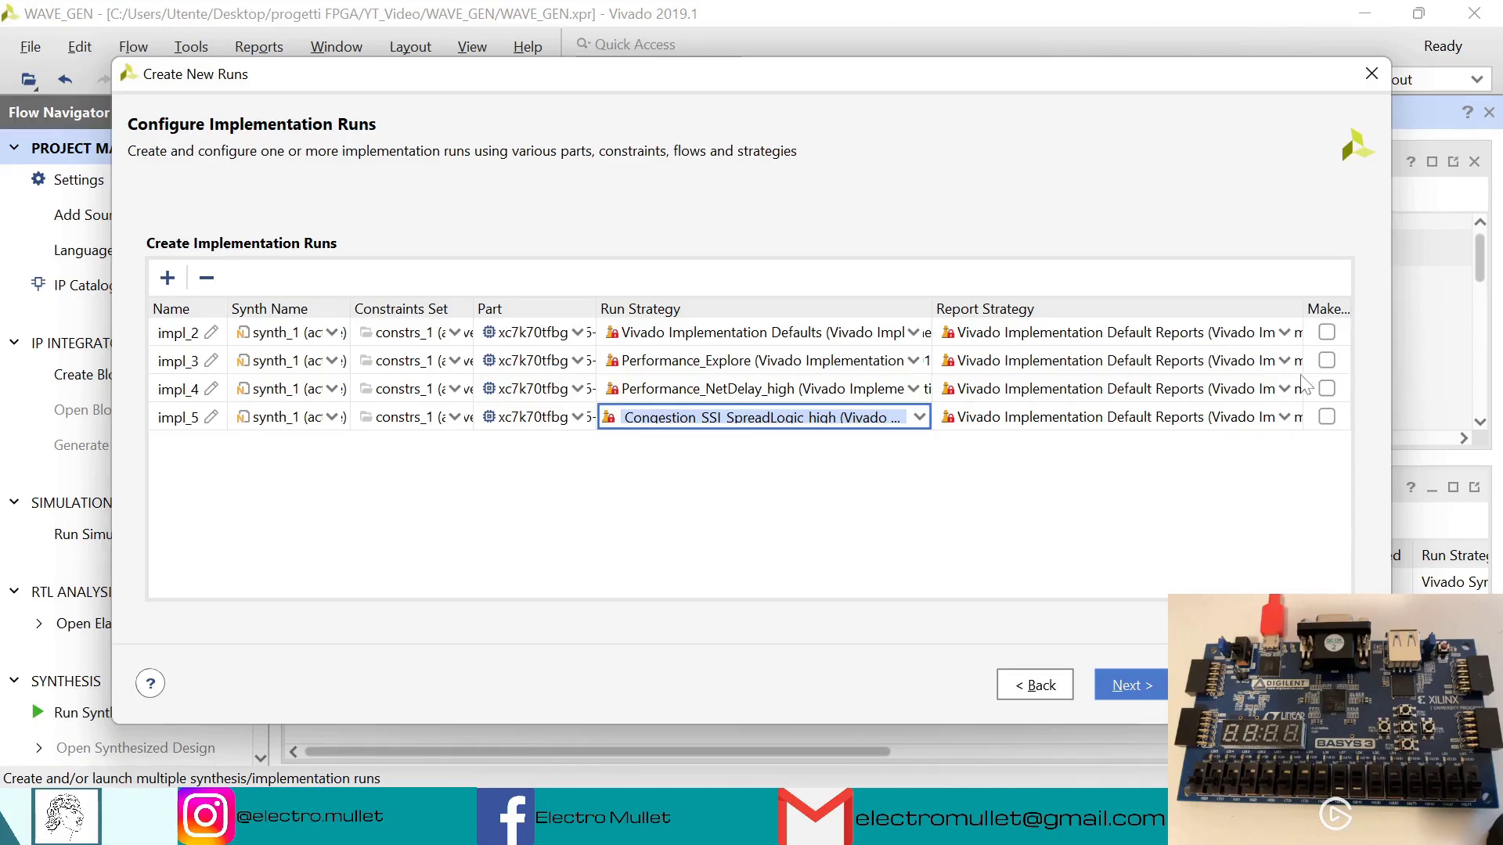
# Step: Make impl_4 the active run and launch runs impl_2 to impl_5 with default launch options
pyautogui.click(1334, 396)
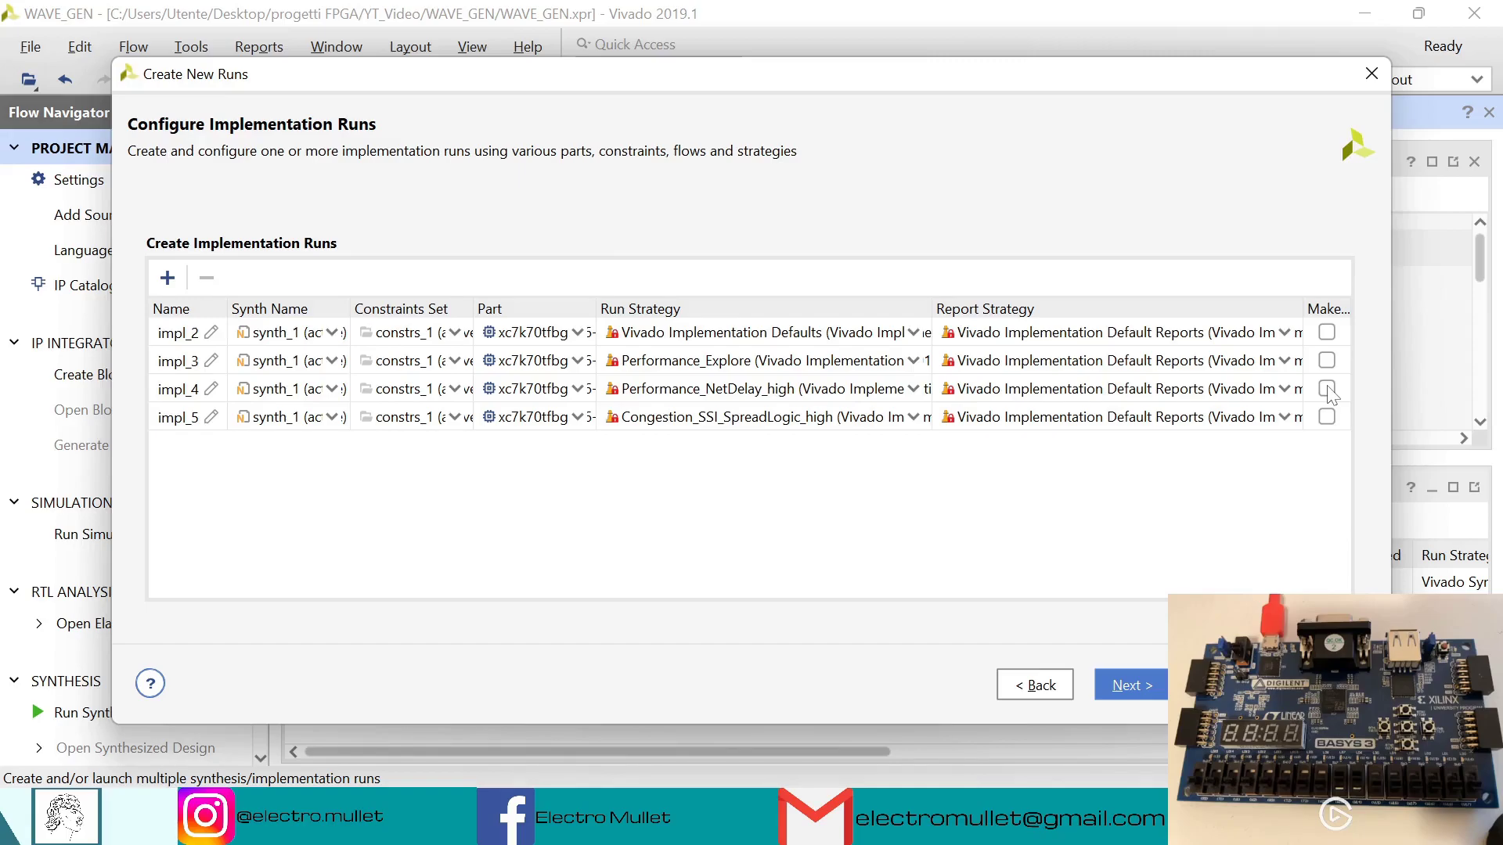
pyautogui.click(1327, 389)
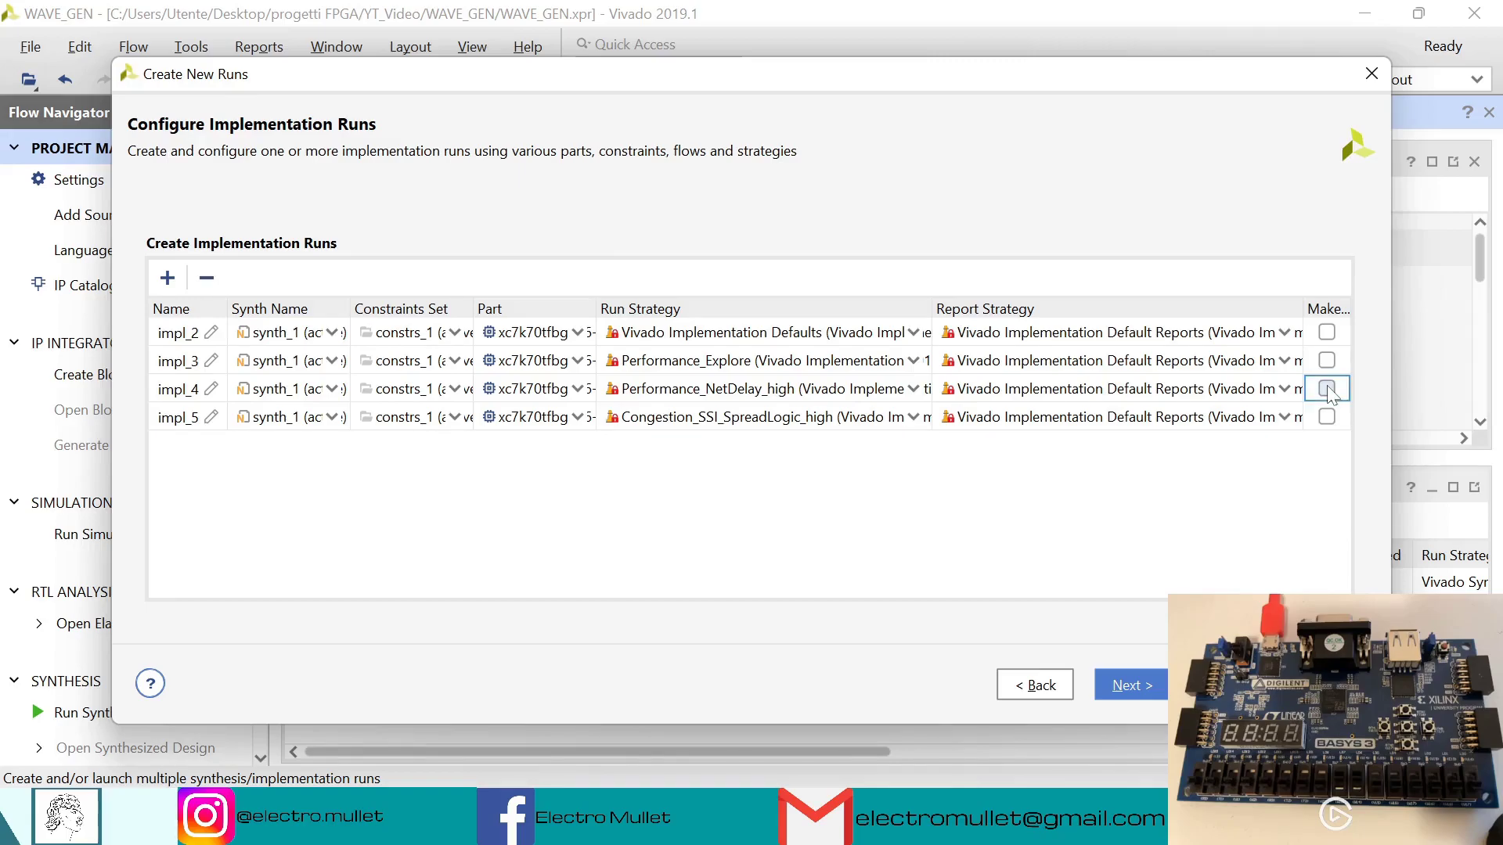
pyautogui.click(1133, 686)
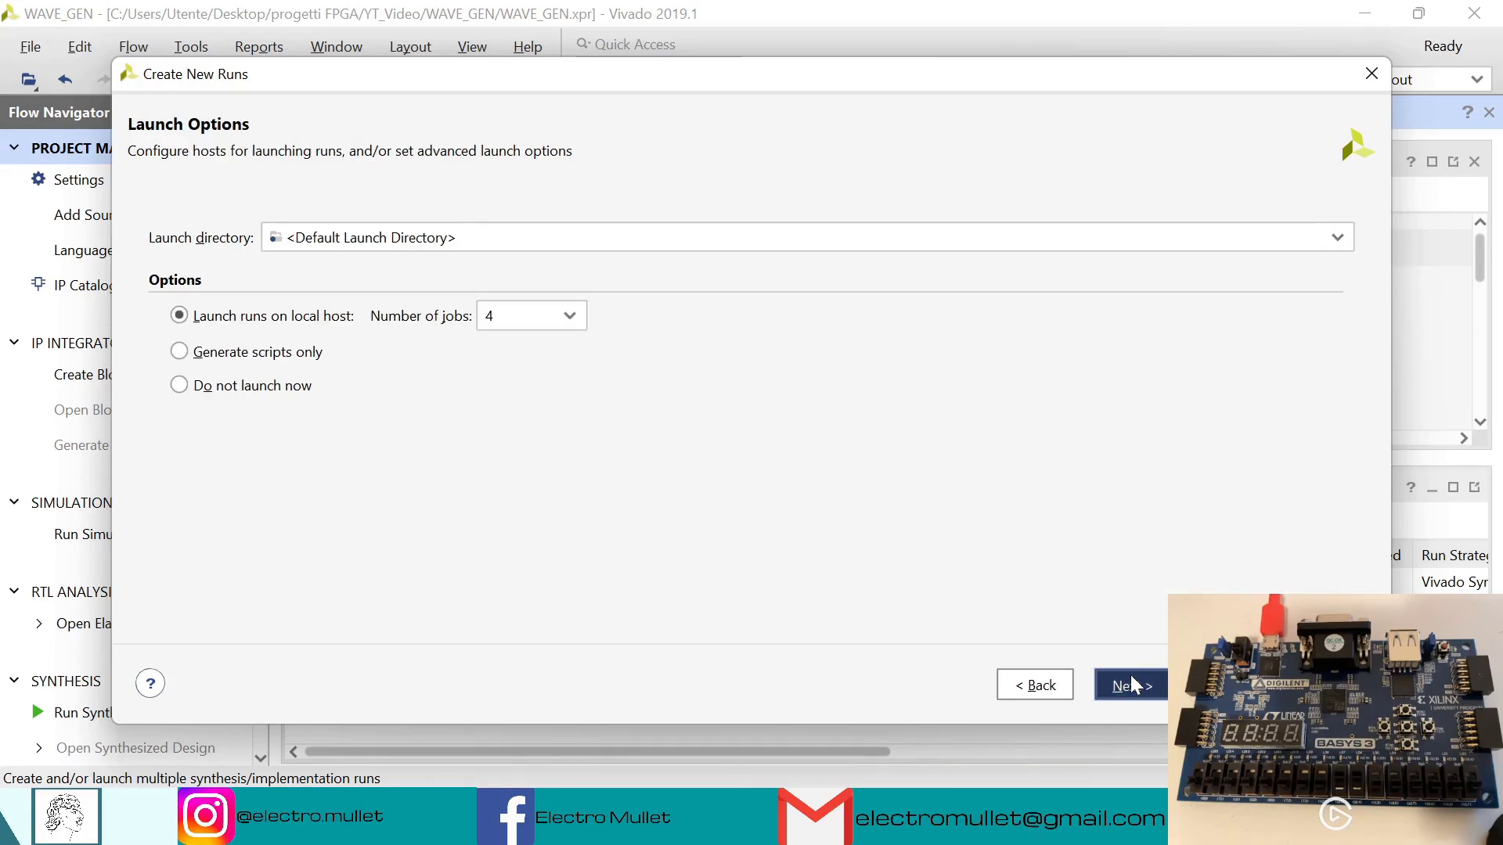
pyautogui.click(1132, 685)
pyautogui.press('Return')
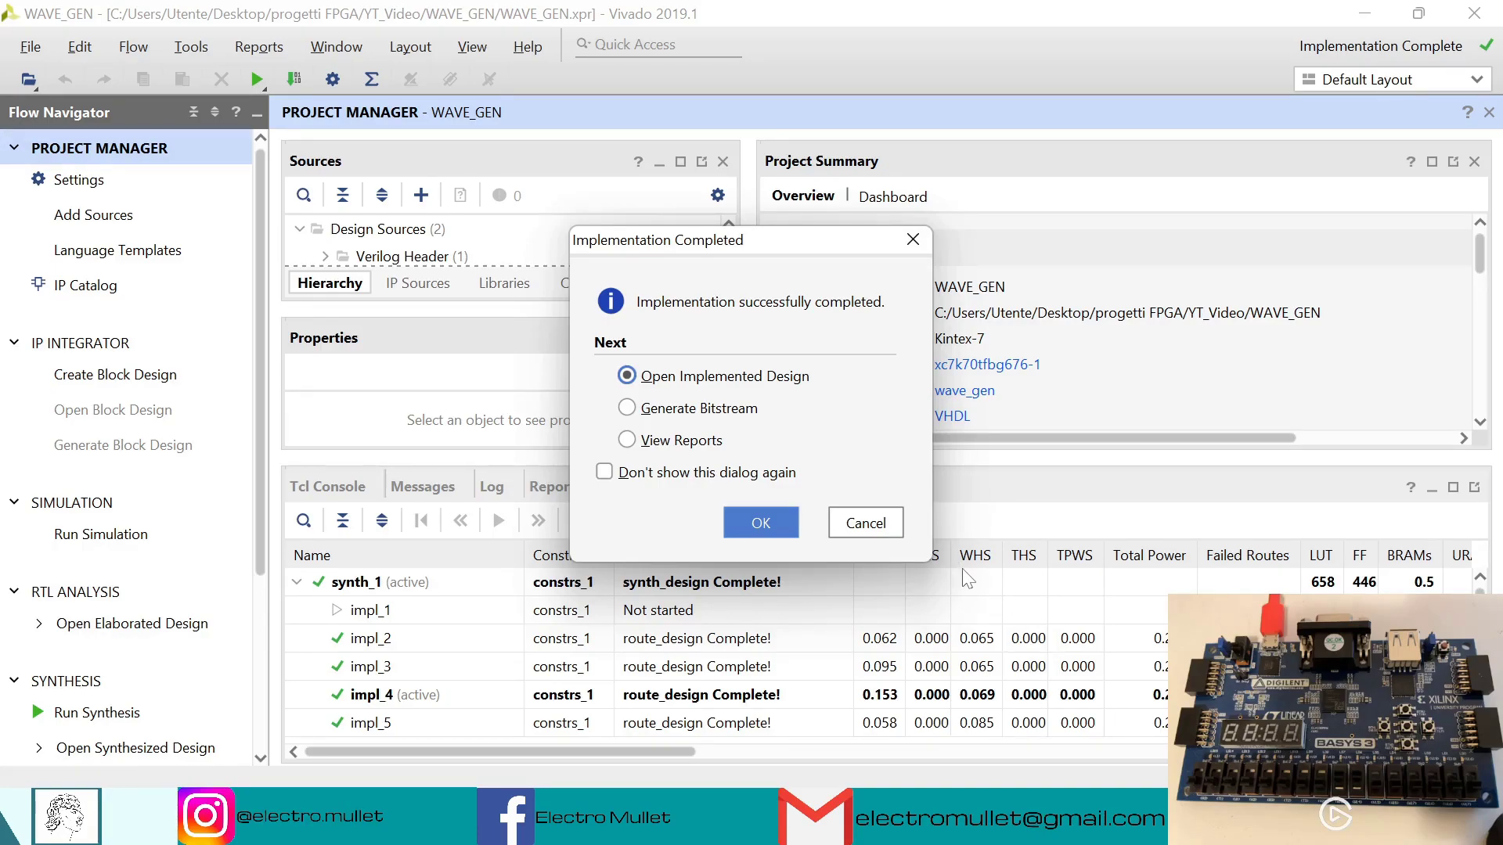
# Step: Dismiss the Implementation Completed notice without opening the implemented design
pyautogui.click(866, 522)
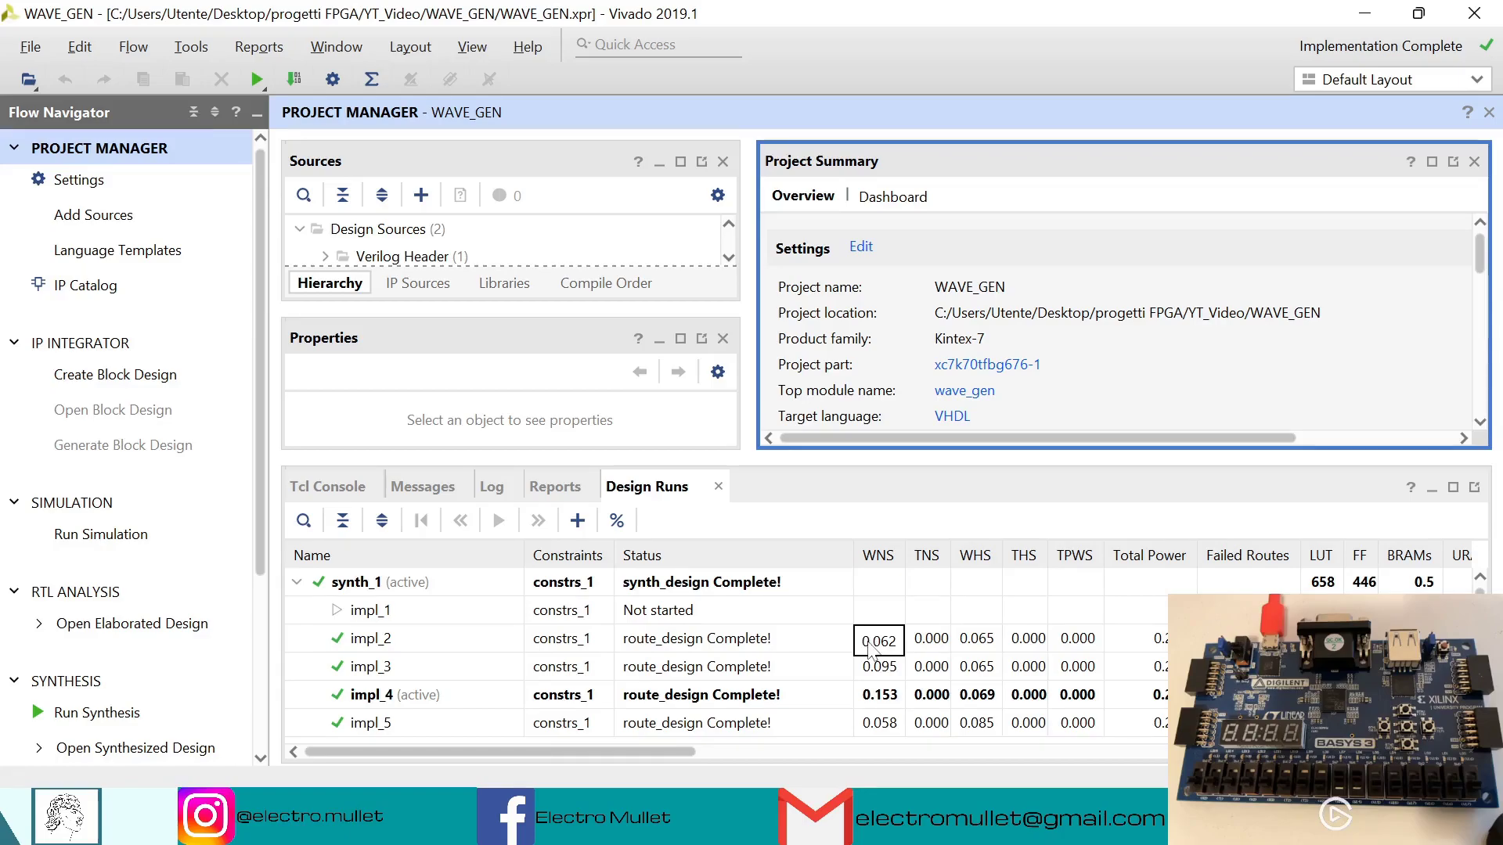
pyautogui.moveTo(570, 754); pyautogui.dragTo(711, 757)
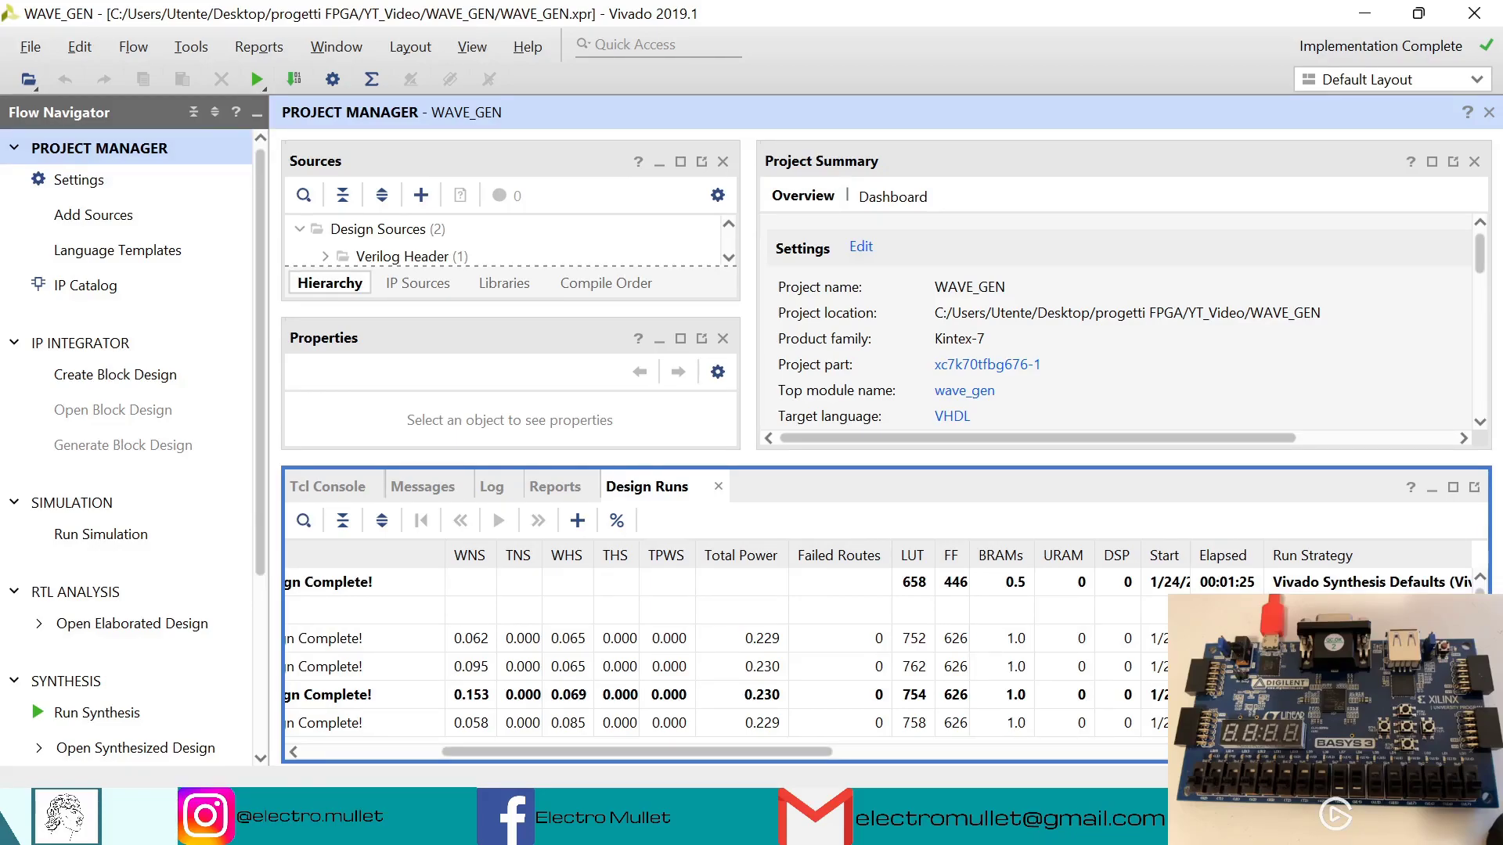
pyautogui.hscroll(-5, 493, 710)
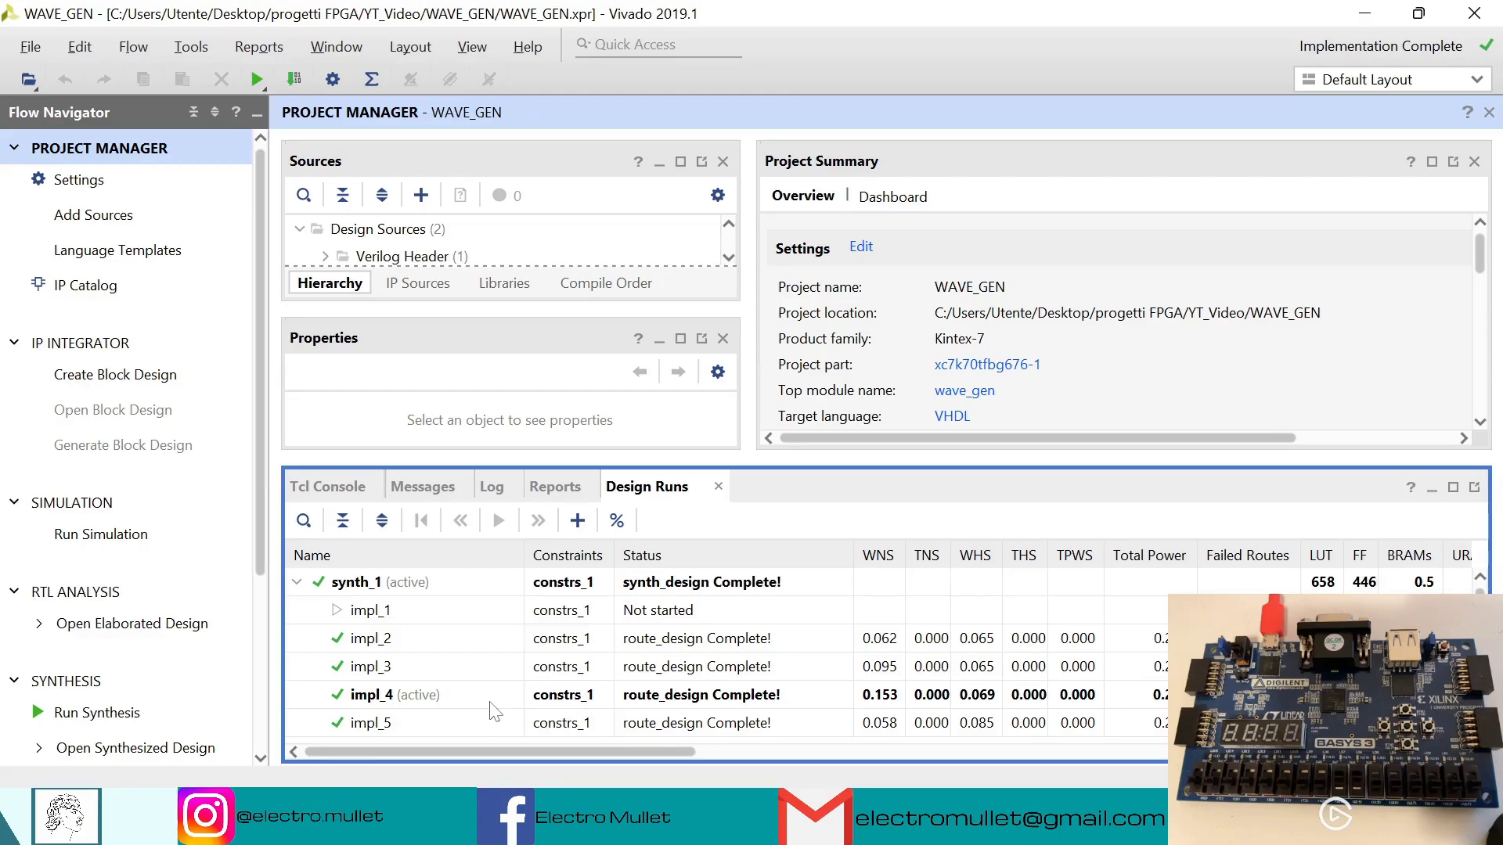
# Step: Select the impl_4 run to show its properties and inspect its timing values
pyautogui.click(494, 696)
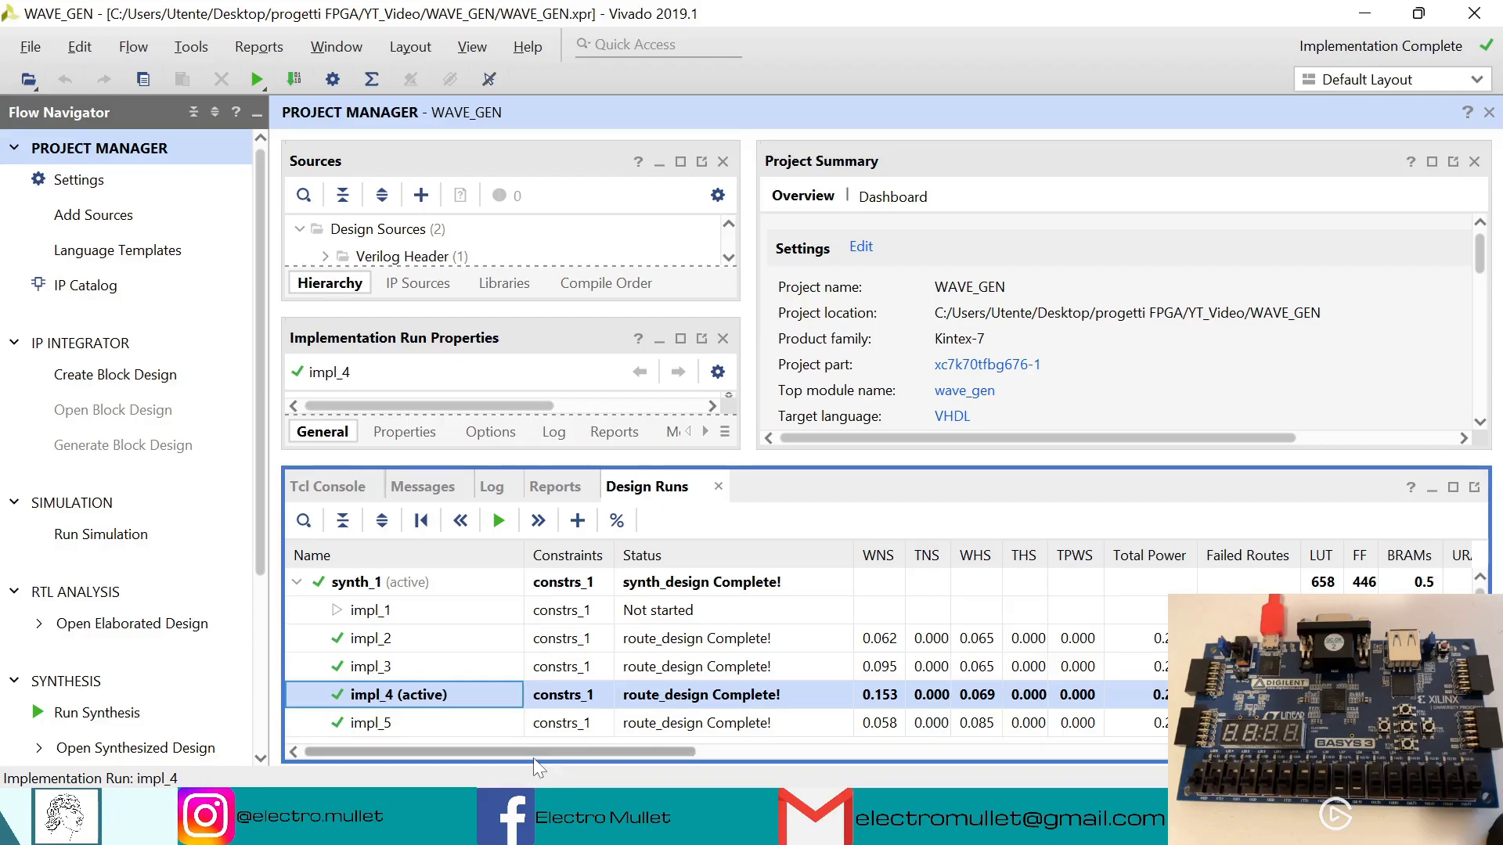
pyautogui.moveTo(533, 754); pyautogui.dragTo(798, 751)
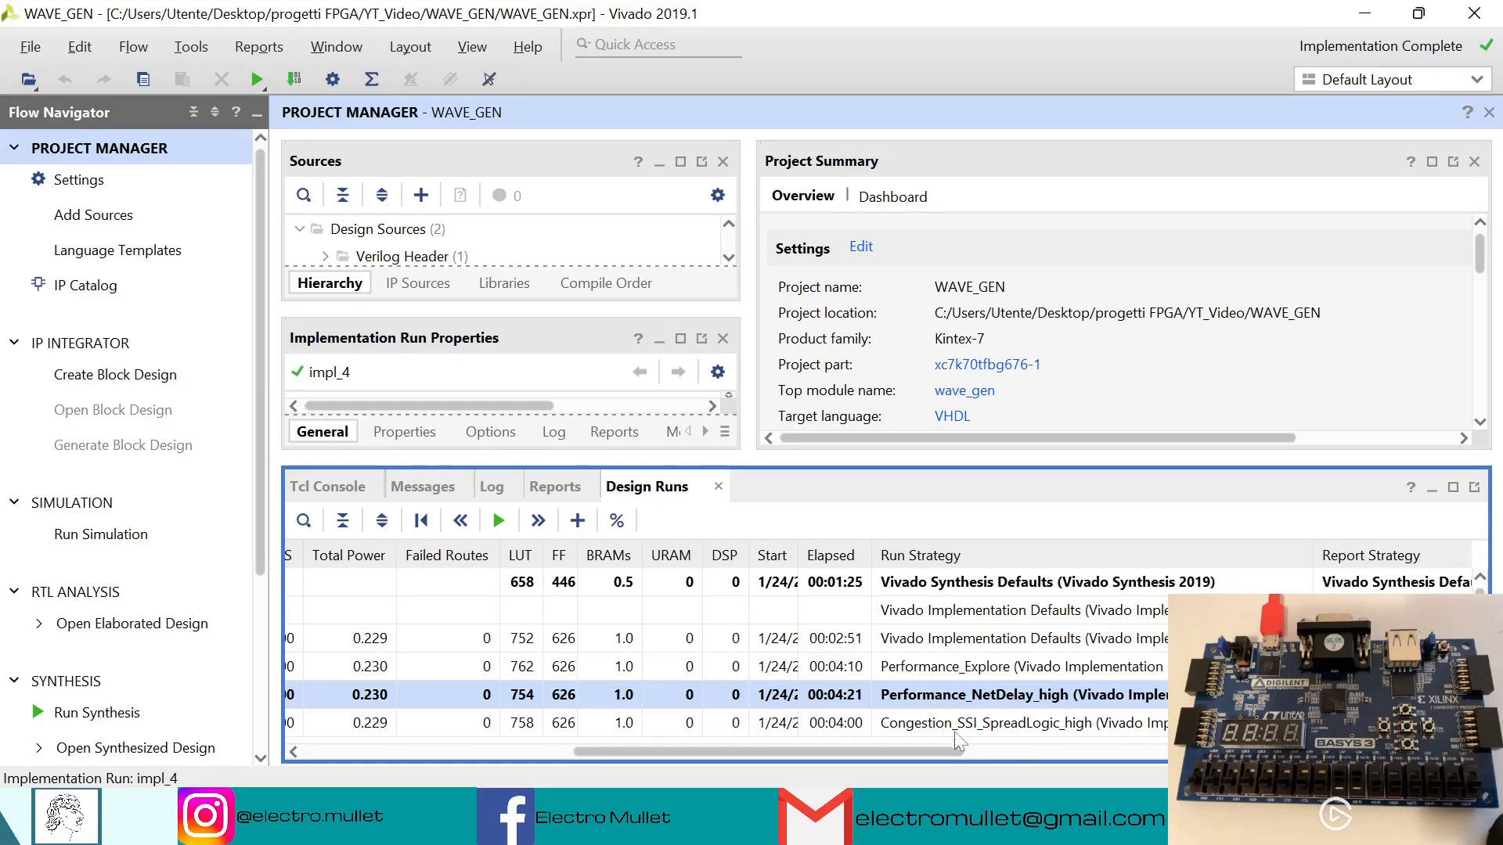
pyautogui.moveTo(921, 754); pyautogui.dragTo(642, 752)
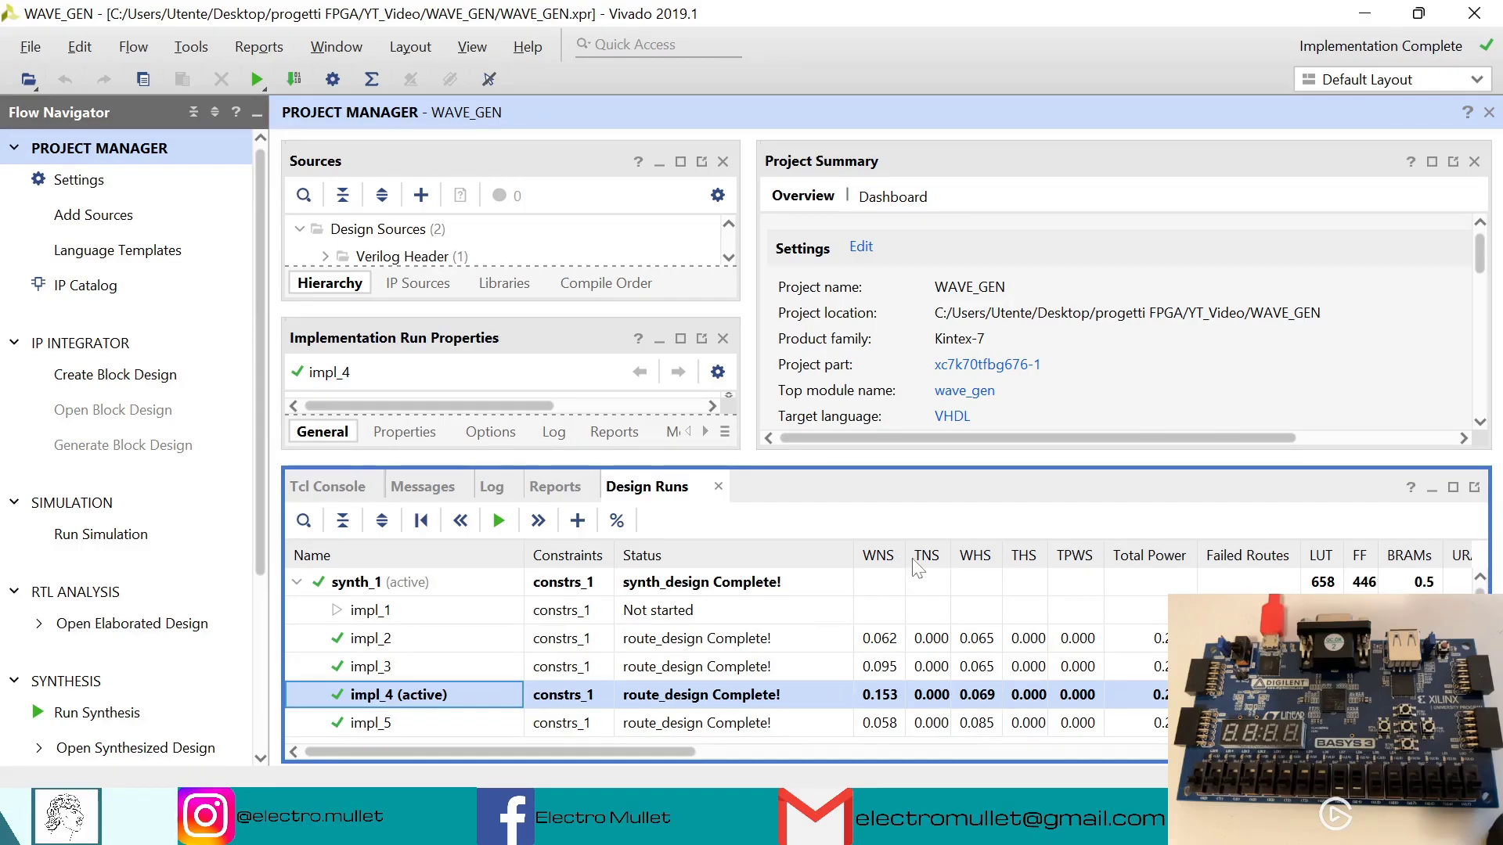
pyautogui.click(975, 697)
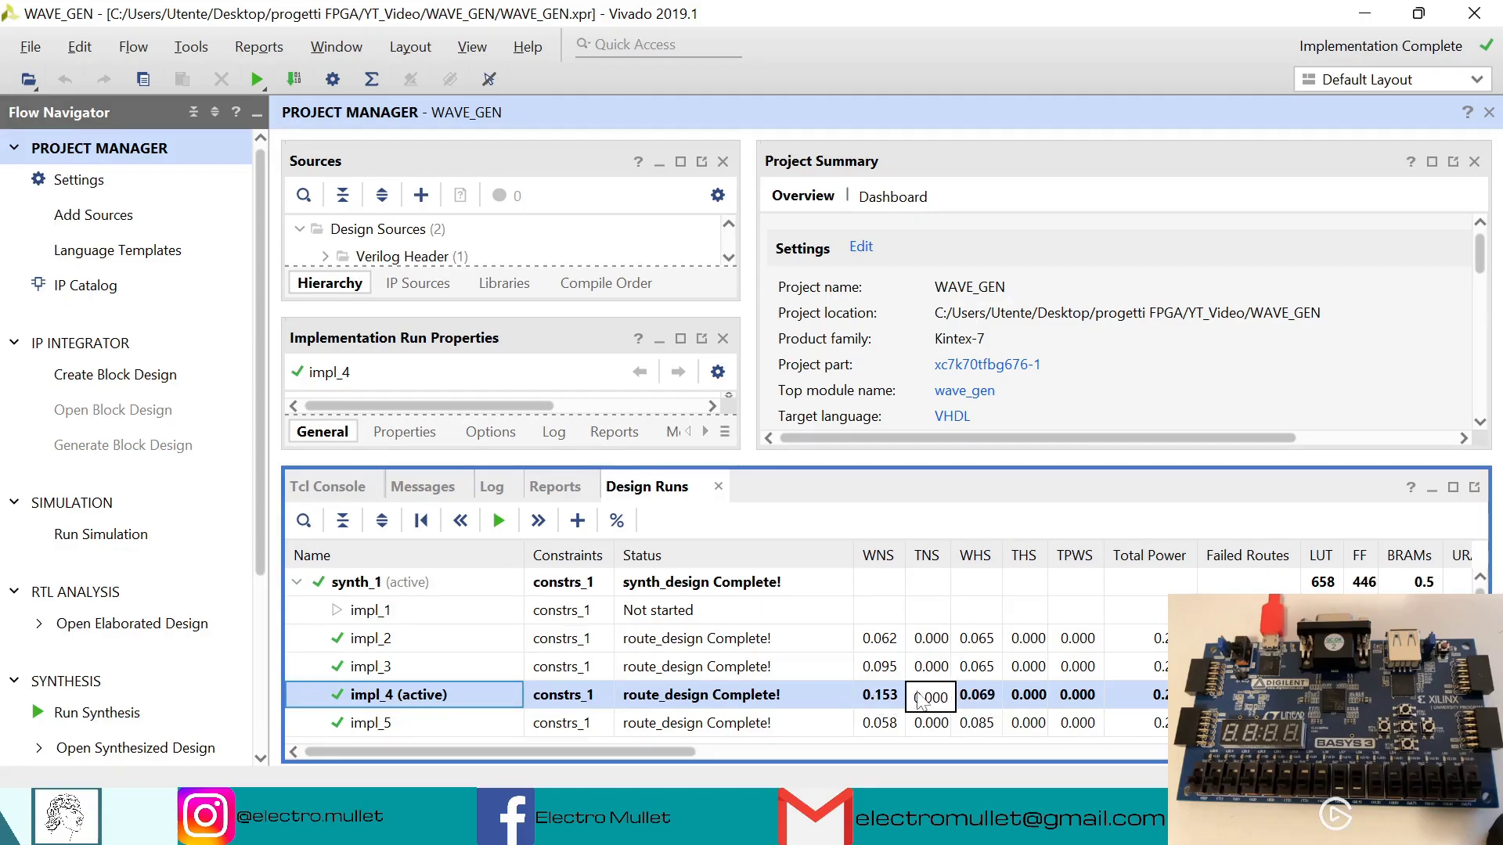